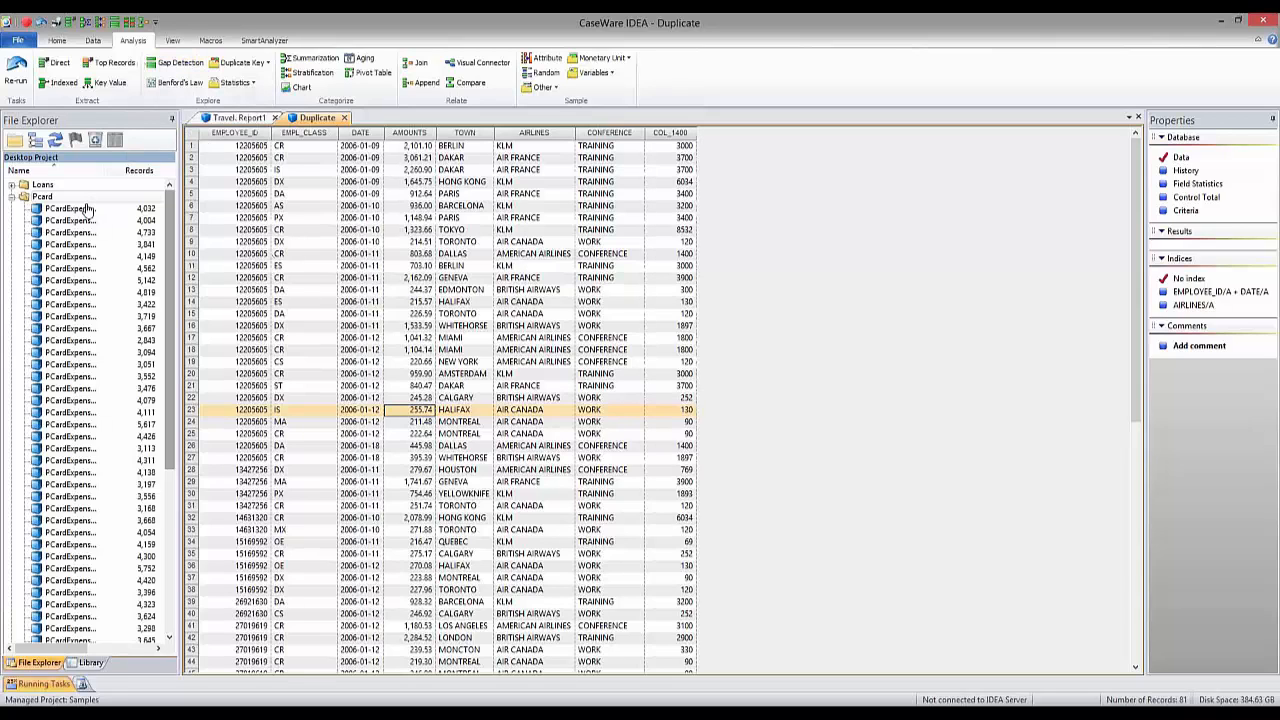
Open the January 2011 PCard expenses database from the Pcard folder
{"action": "scroll", "coordinate": [90, 210], "scroll_direction": "down", "scroll_amount": 7}
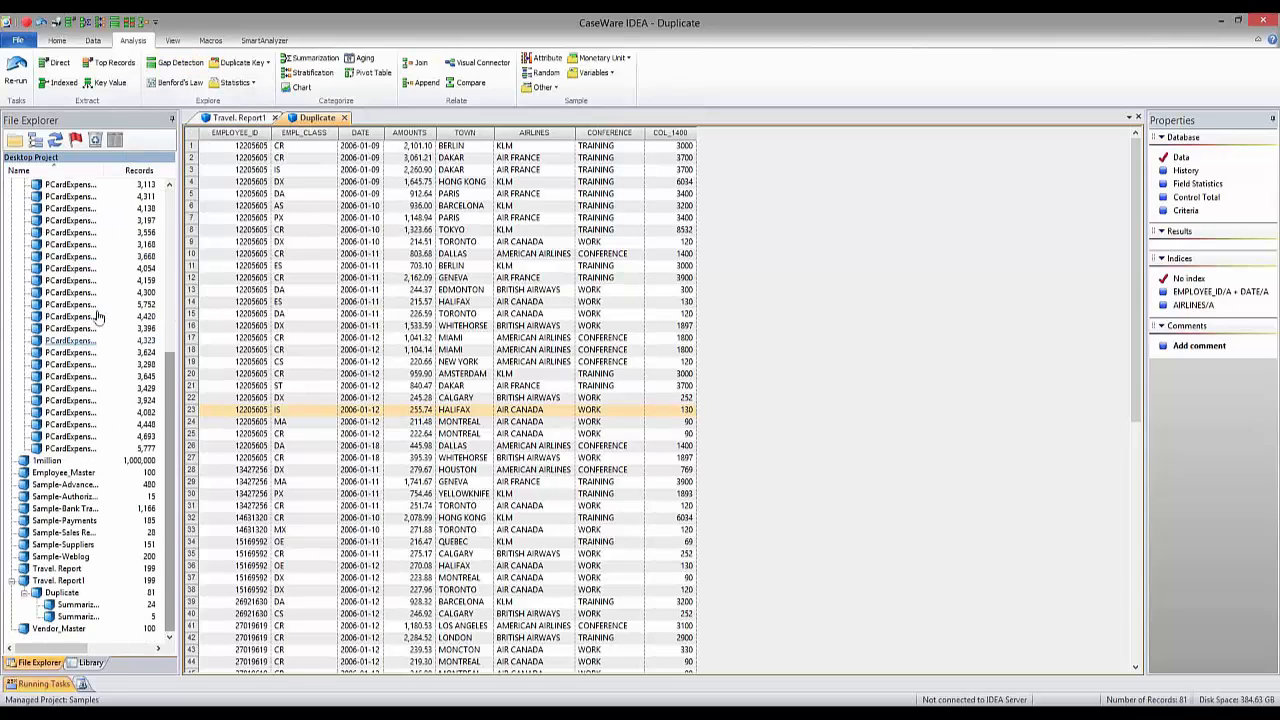
{"action": "scroll", "coordinate": [97, 316], "scroll_direction": "up", "scroll_amount": 7}
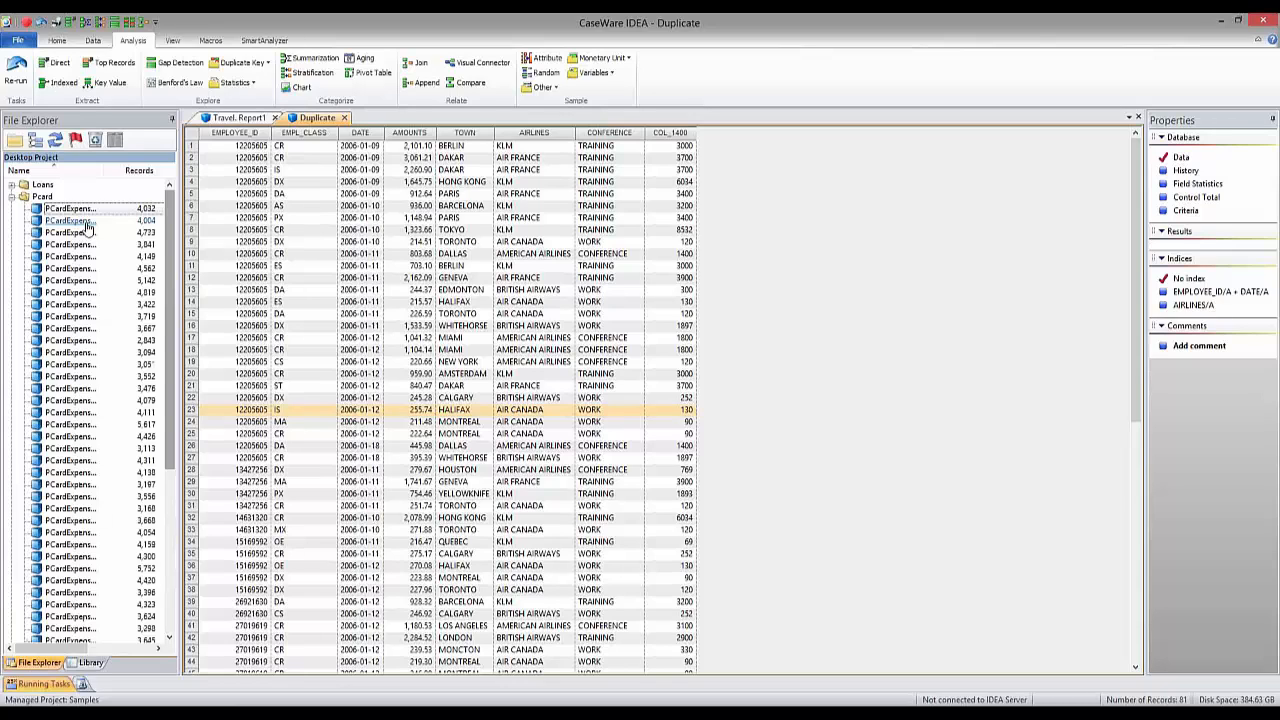
{"action": "scroll", "coordinate": [88, 228], "scroll_direction": "down", "scroll_amount": 5}
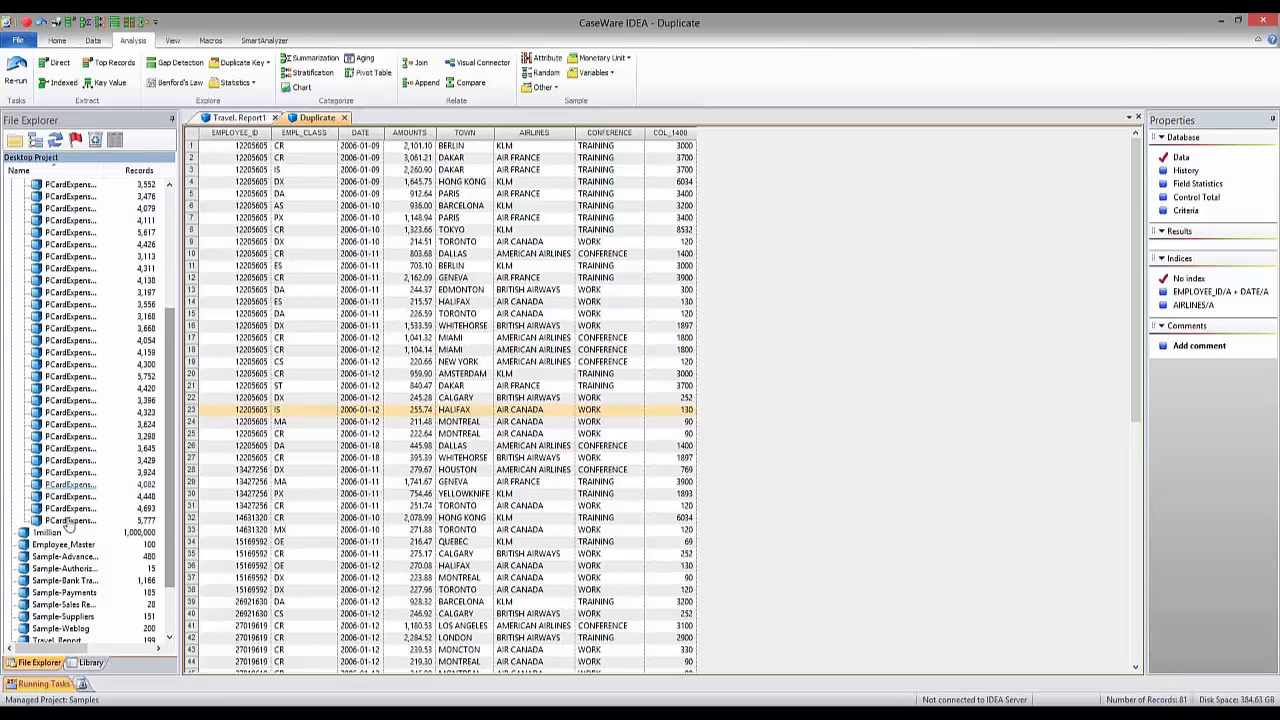
{"action": "scroll", "coordinate": [88, 370], "scroll_direction": "up", "scroll_amount": 5}
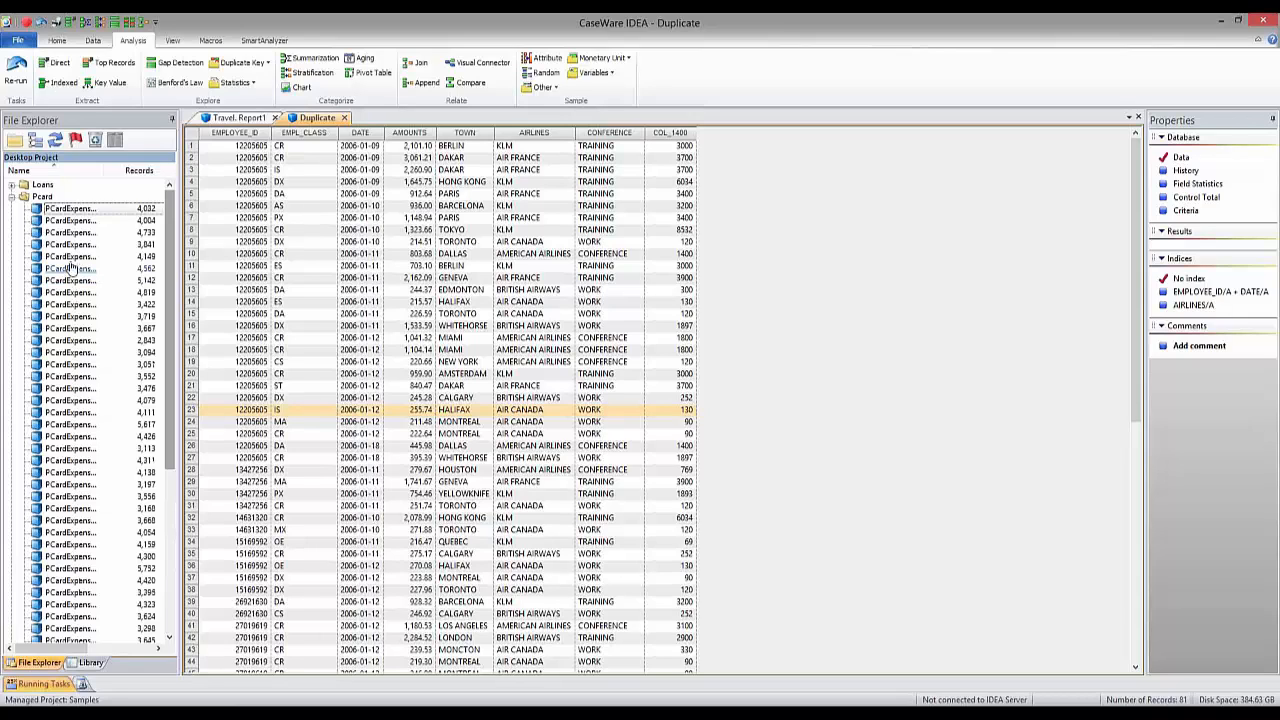
{"action": "double_click", "coordinate": [89, 211]}
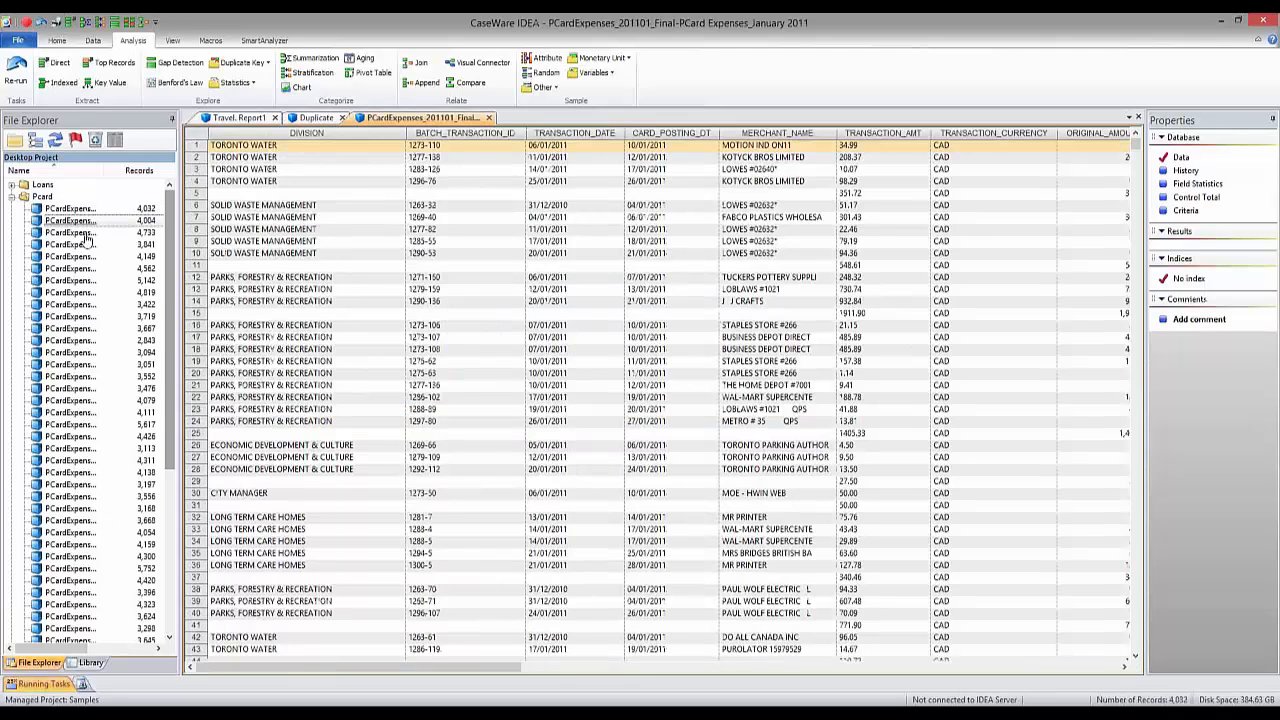
Append all the other PCardExpenses databases to the January 2011 database, naming the combined output Master File
{"action": "scroll", "coordinate": [87, 300], "scroll_direction": "down", "scroll_amount": 7}
{"action": "scroll", "coordinate": [87, 355], "scroll_direction": "up", "scroll_amount": 7}
{"action": "scroll", "coordinate": [68, 240], "scroll_direction": "down", "scroll_amount": 7}
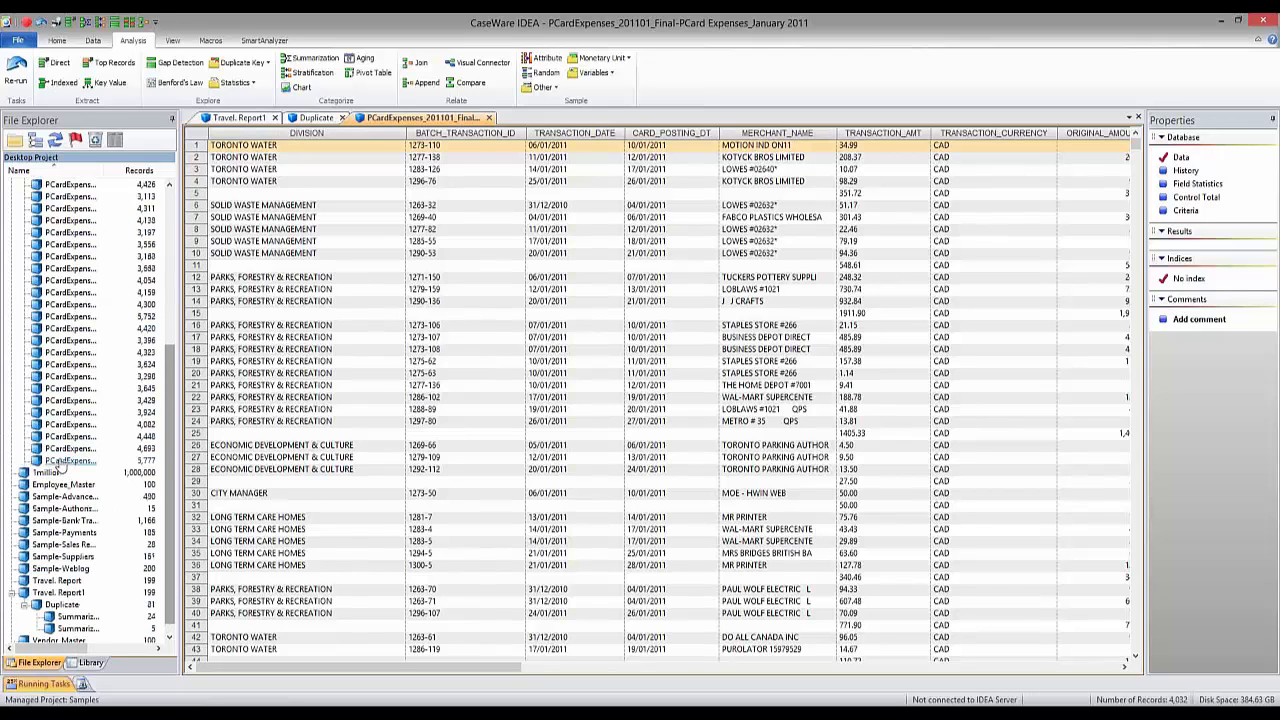
{"action": "left_click", "coordinate": [62, 462], "text": "shift"}
{"action": "right_click", "coordinate": [64, 462]}
{"action": "left_click", "coordinate": [125, 510]}
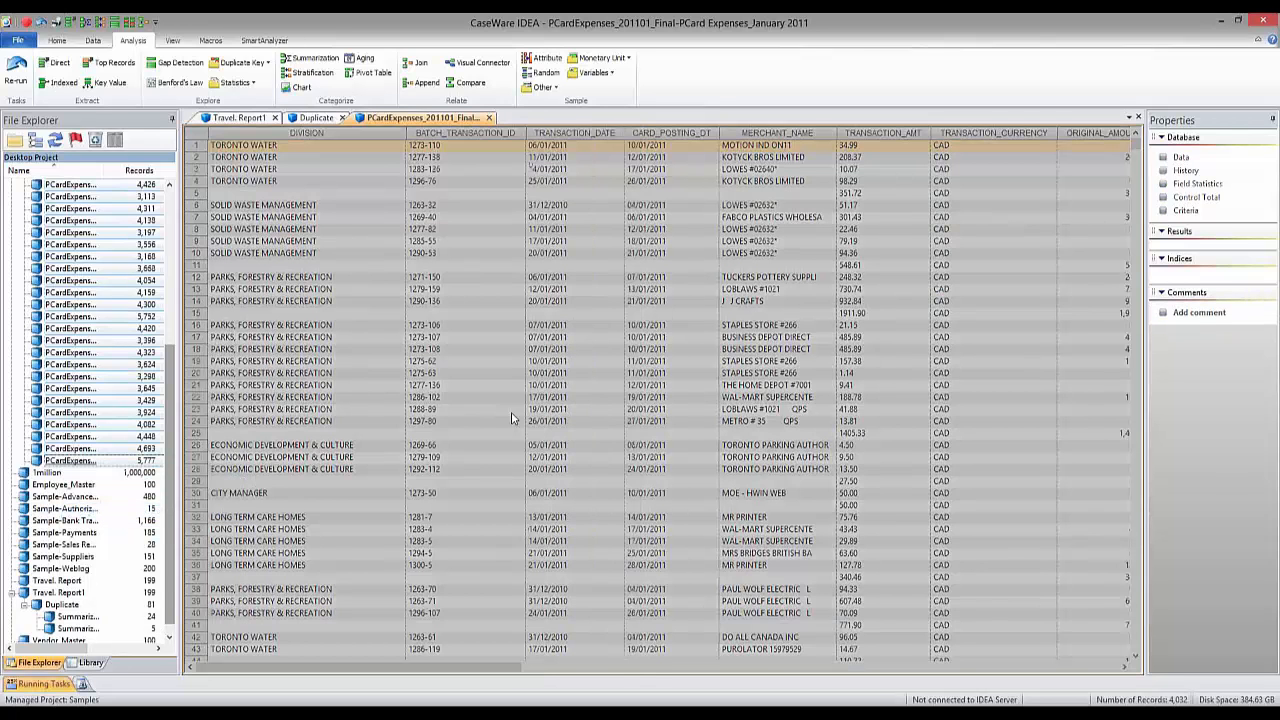
{"action": "type", "text": "Ma"}
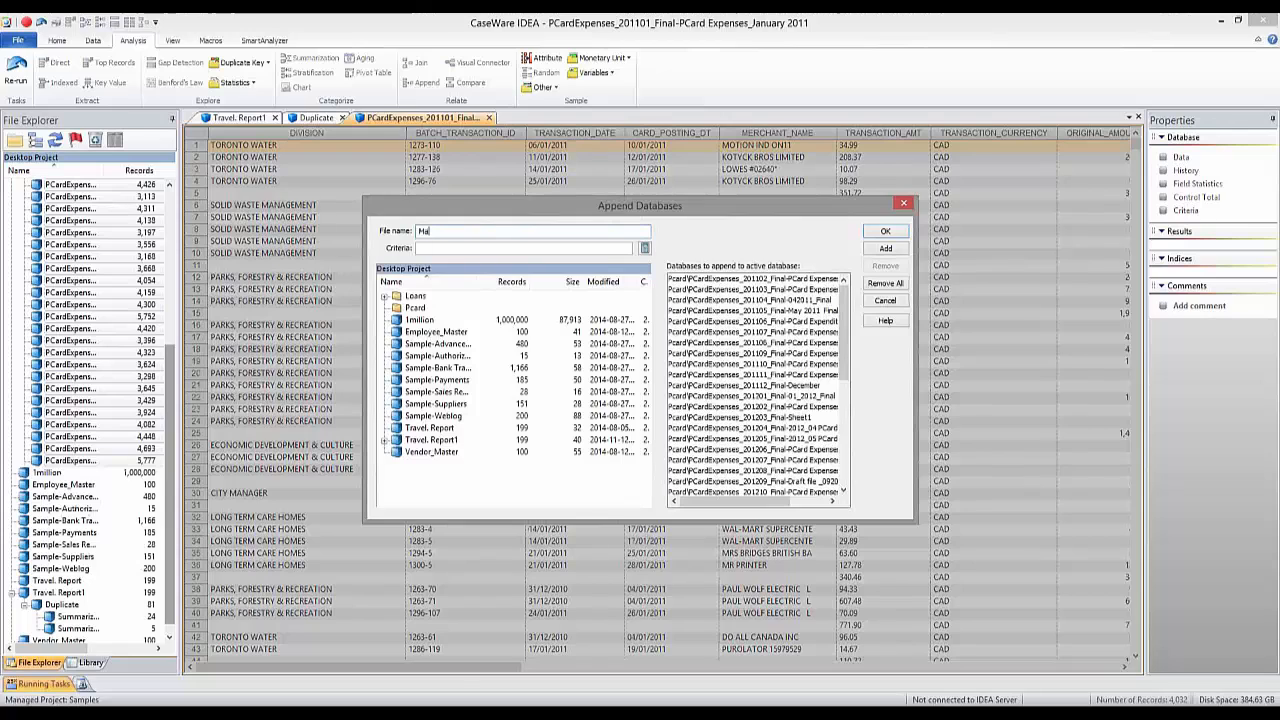
{"action": "type", "text": "ster File"}
{"action": "left_click", "coordinate": [886, 232]}
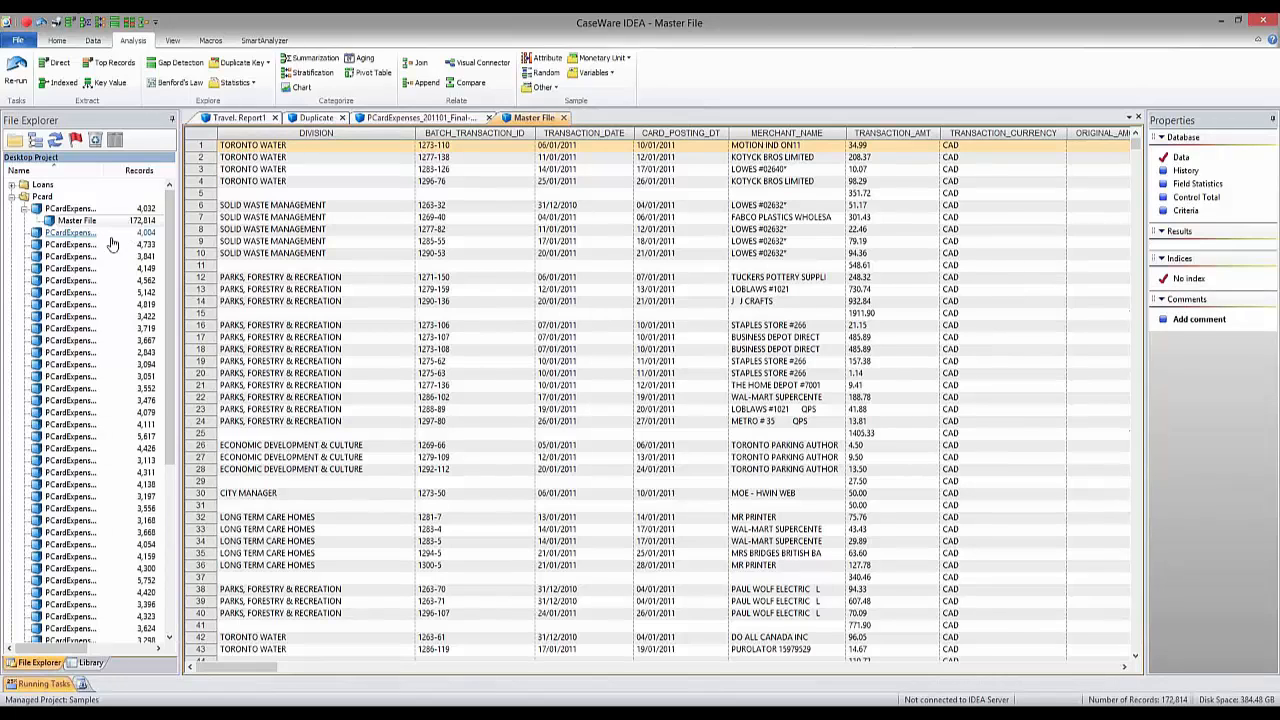
Open the 201110, 201201 and 201203 PCardExpenses databases to compare their field layouts
{"action": "left_click", "coordinate": [82, 222]}
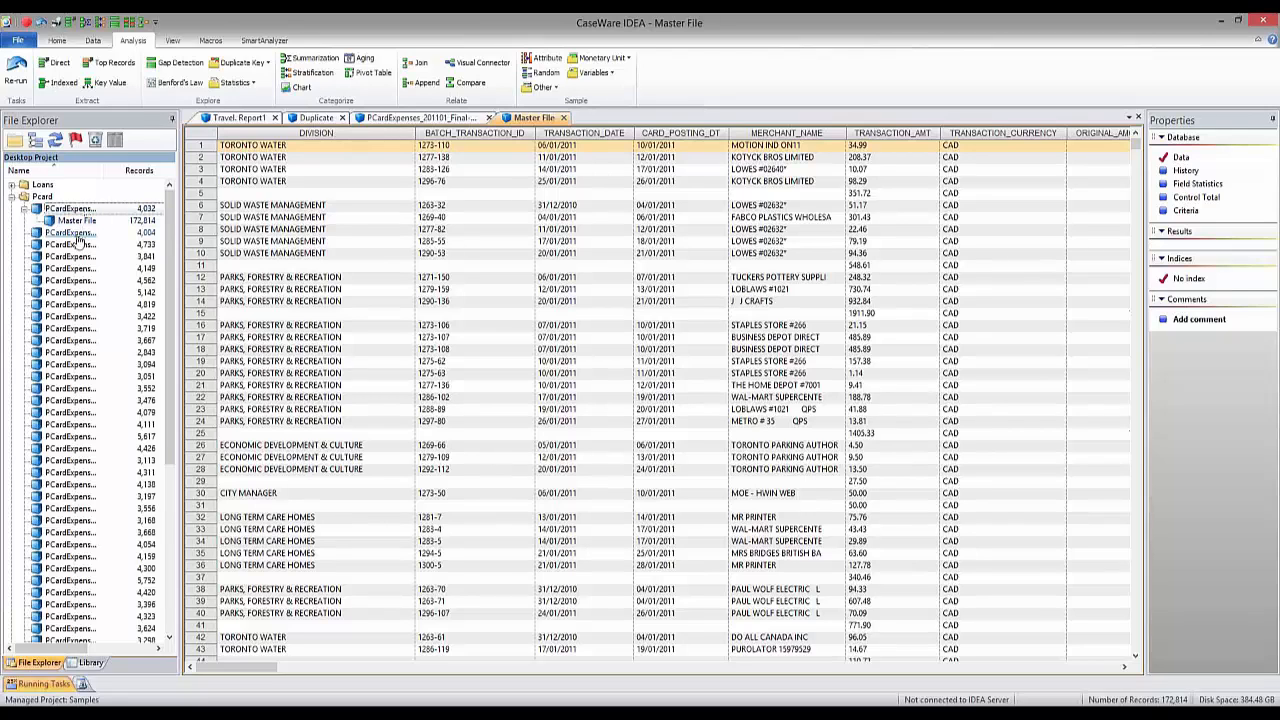
{"action": "double_click", "coordinate": [70, 331]}
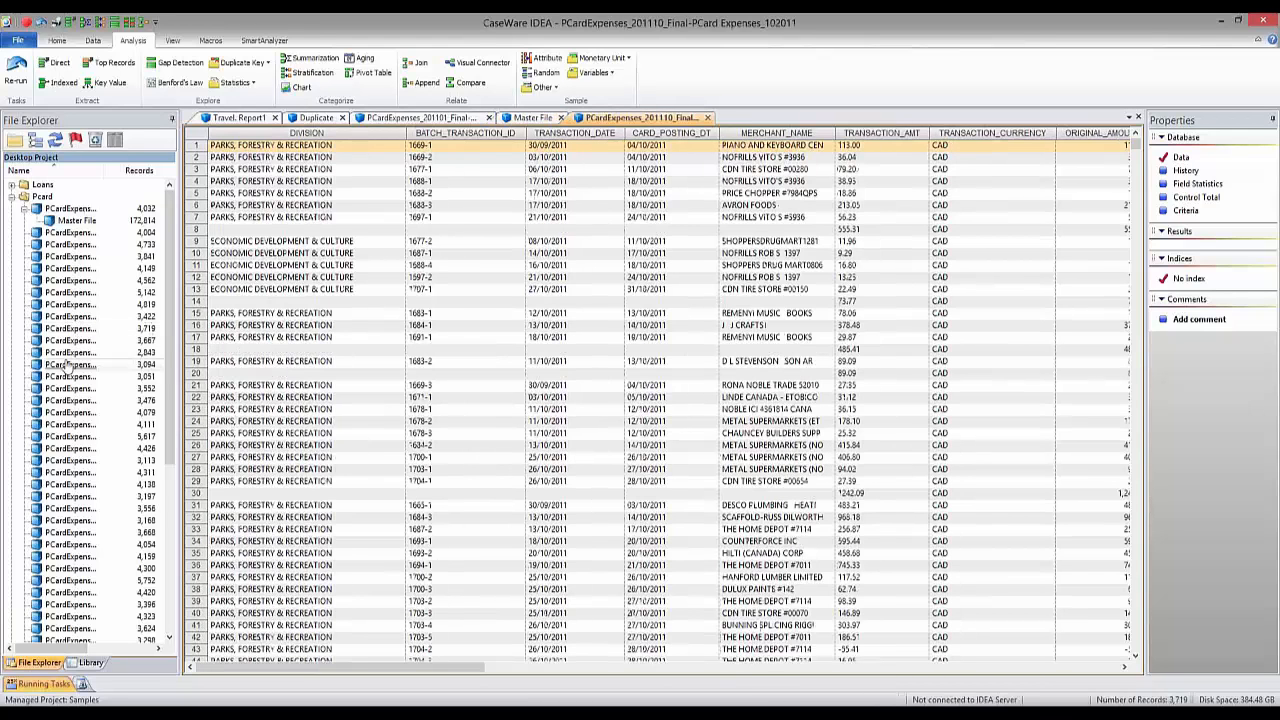
{"action": "double_click", "coordinate": [68, 366]}
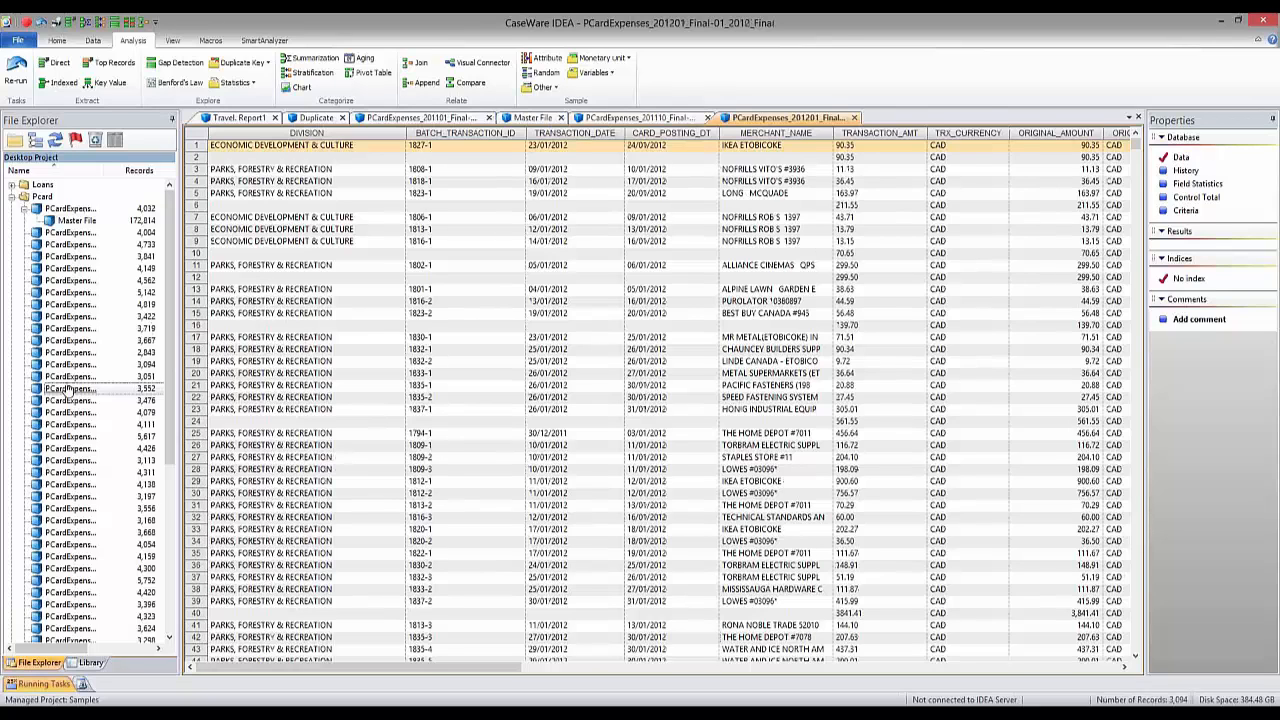
{"action": "double_click", "coordinate": [68, 389]}
Return to the Master File database and collapse the File Explorer and Properties panes to widen its table
{"action": "left_click", "coordinate": [533, 118]}
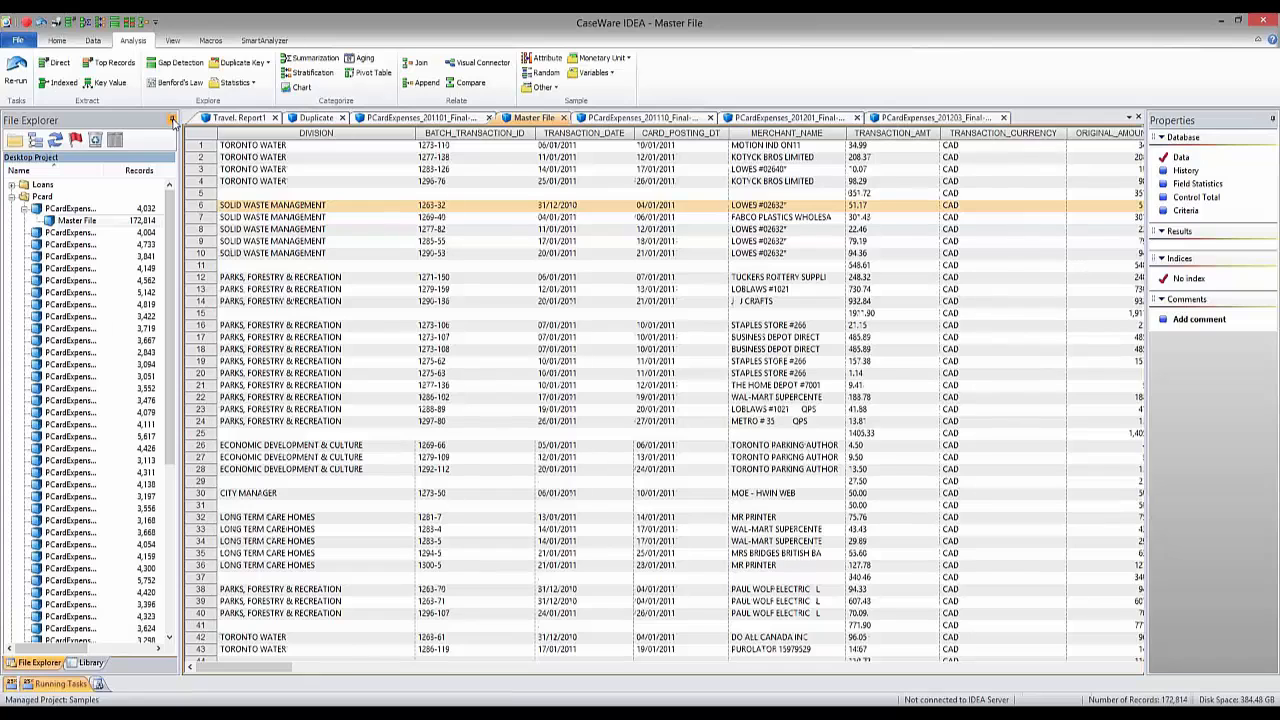
{"action": "left_click", "coordinate": [172, 119]}
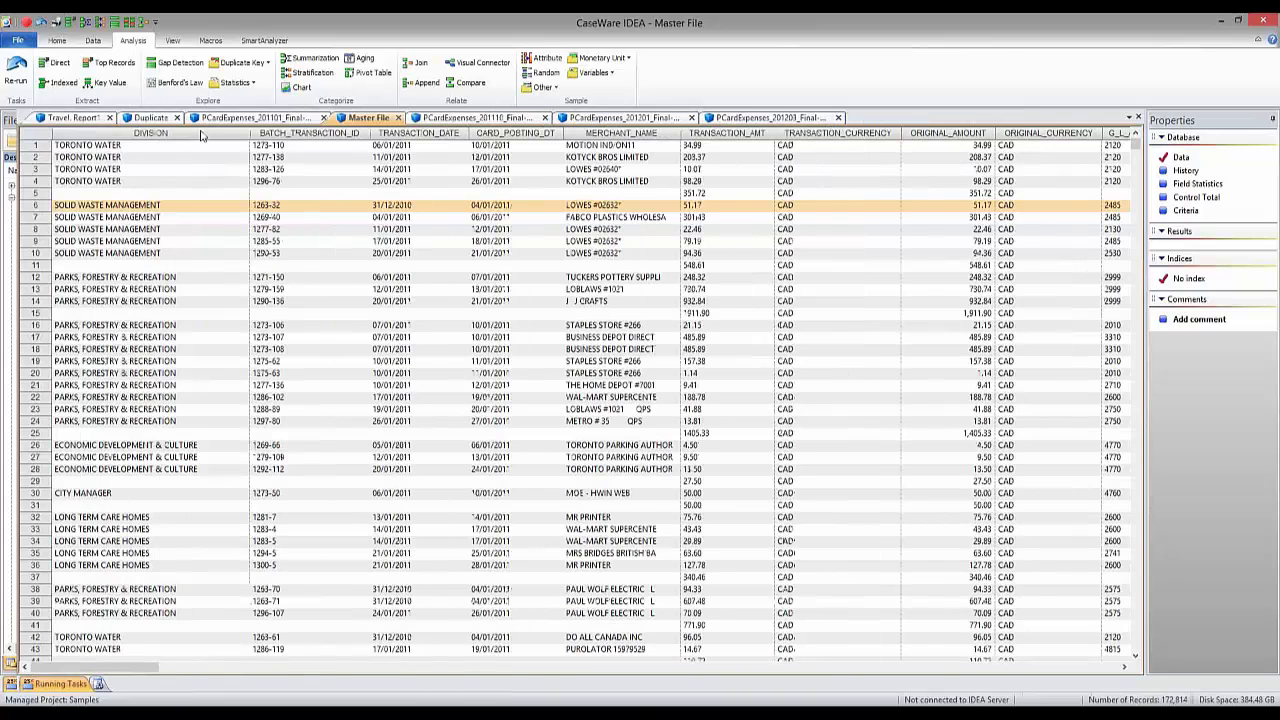
{"action": "left_click", "coordinate": [1270, 120]}
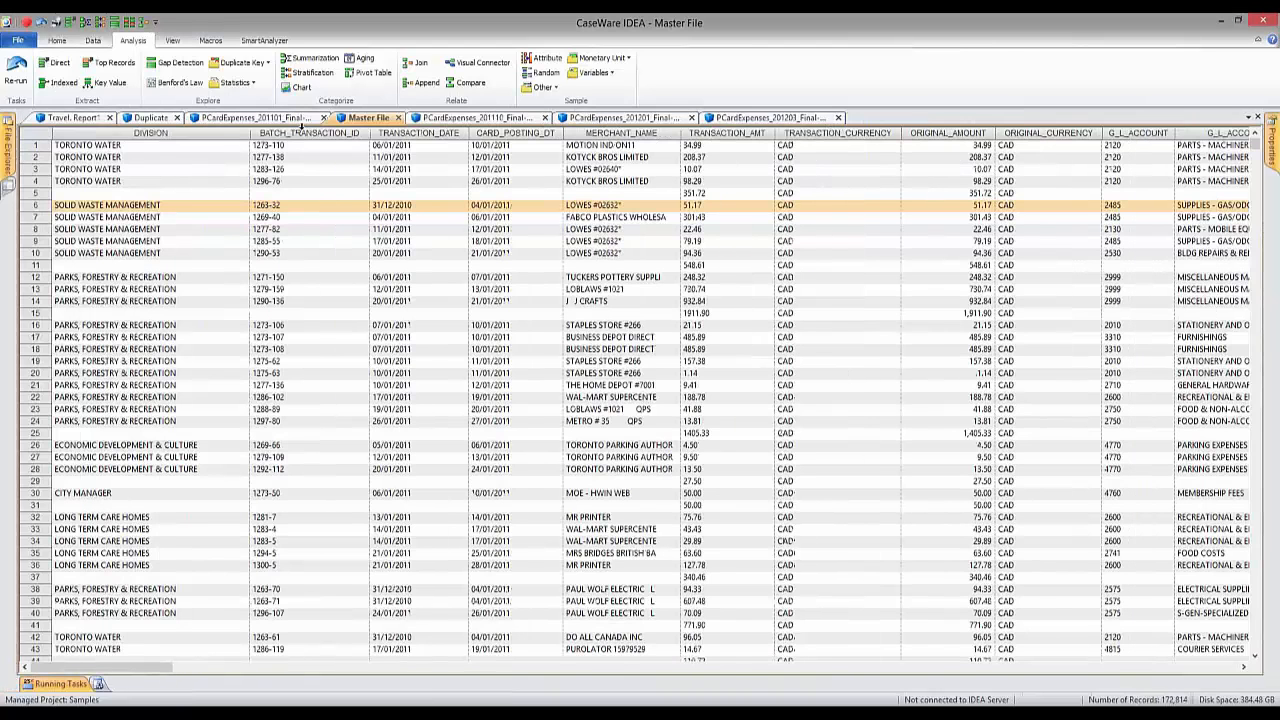
Examine the Master File's fields one by one, from DIVISION and BATCH_TRANSACTION_ID across to G_L_ACCOUNT
{"action": "left_click", "coordinate": [305, 133]}
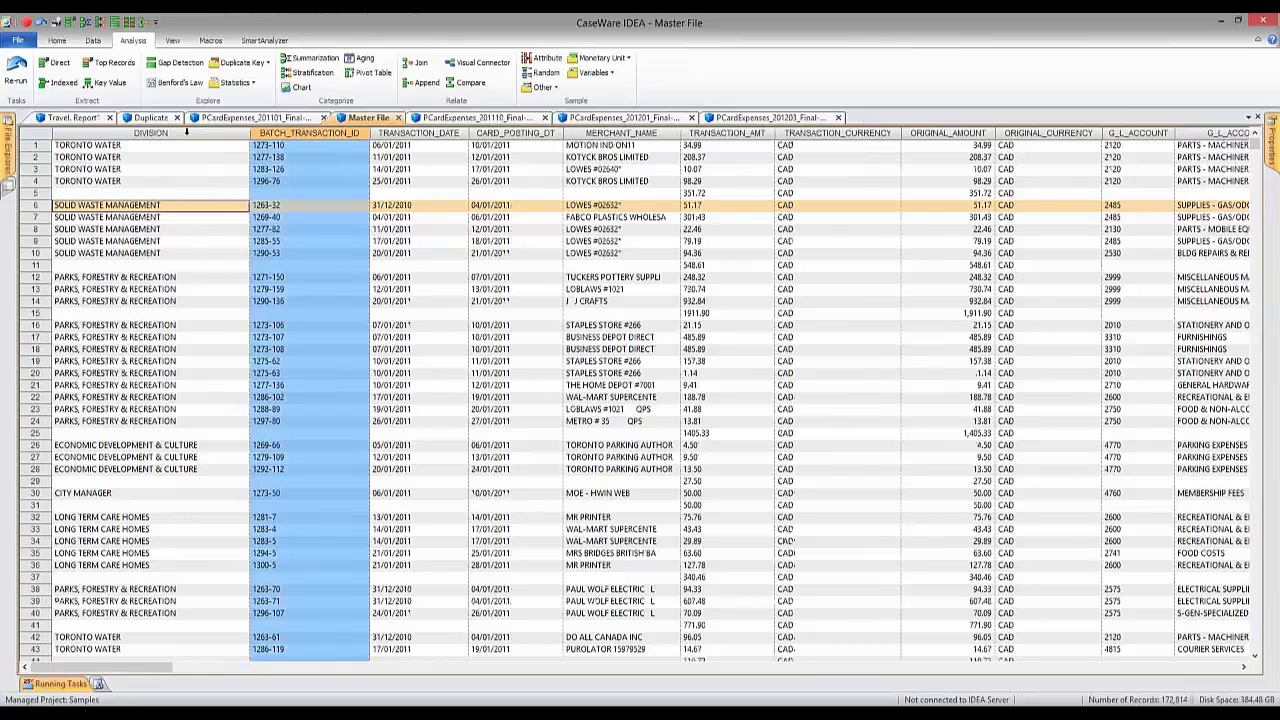
{"action": "left_click", "coordinate": [150, 133]}
{"action": "left_click", "coordinate": [418, 133]}
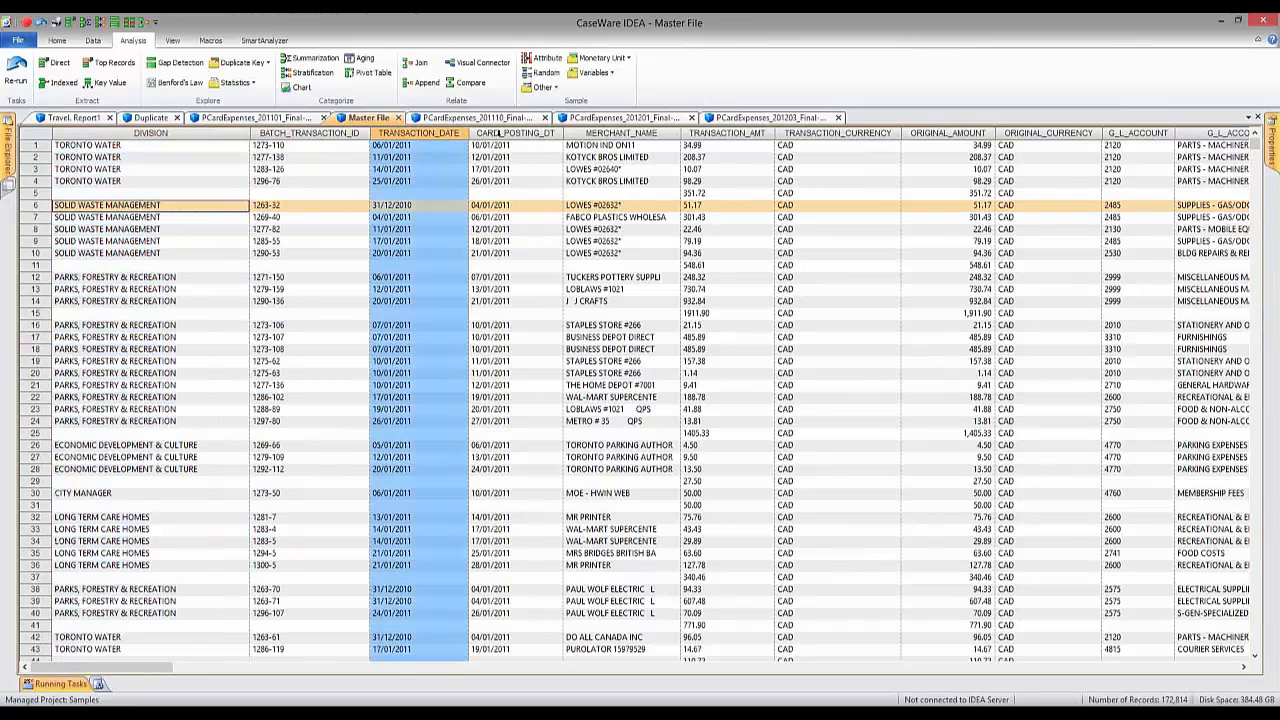
{"action": "left_click", "coordinate": [500, 133]}
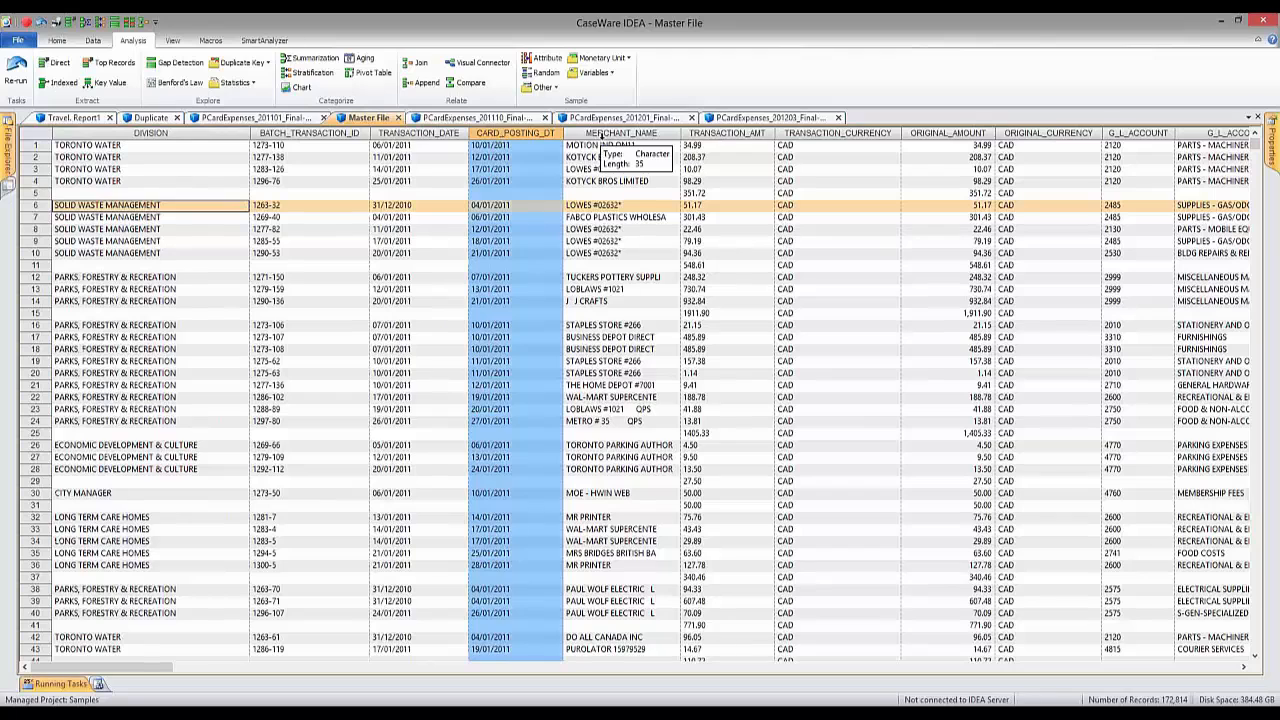
{"action": "left_click", "coordinate": [620, 133]}
{"action": "left_click", "coordinate": [758, 133]}
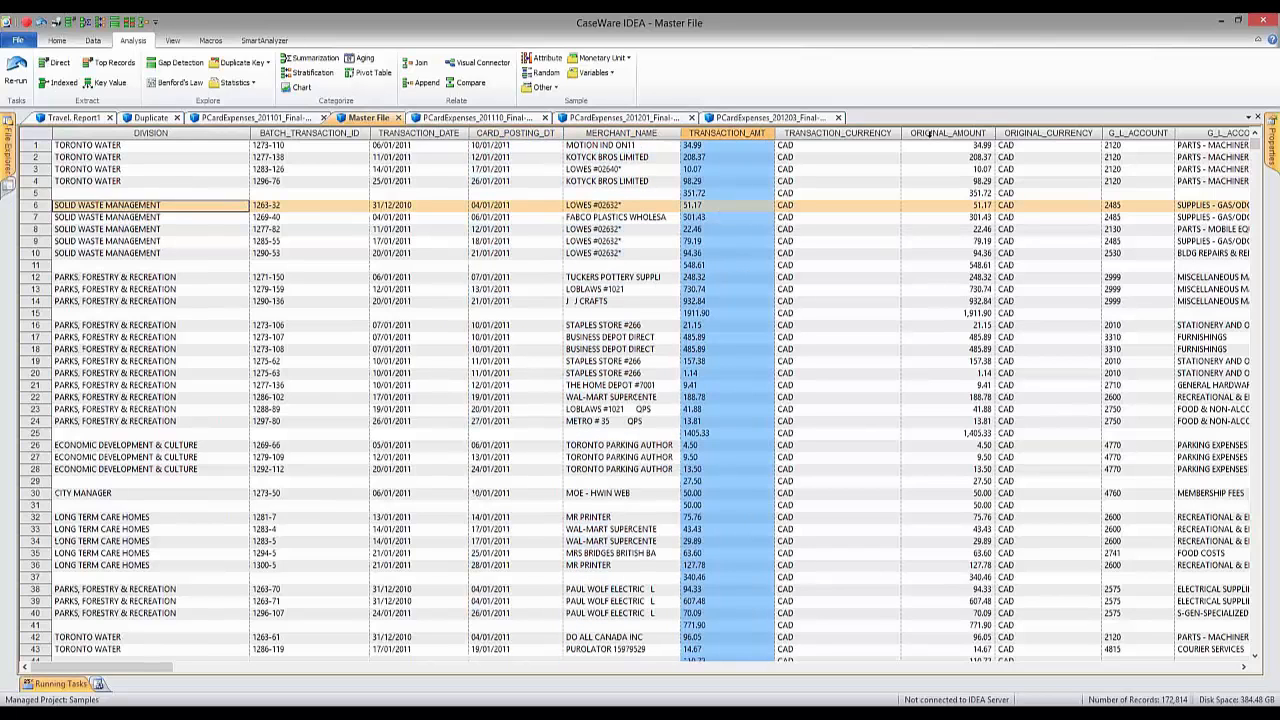
{"action": "left_click", "coordinate": [929, 134]}
{"action": "left_click", "coordinate": [764, 136]}
{"action": "left_click", "coordinate": [826, 138]}
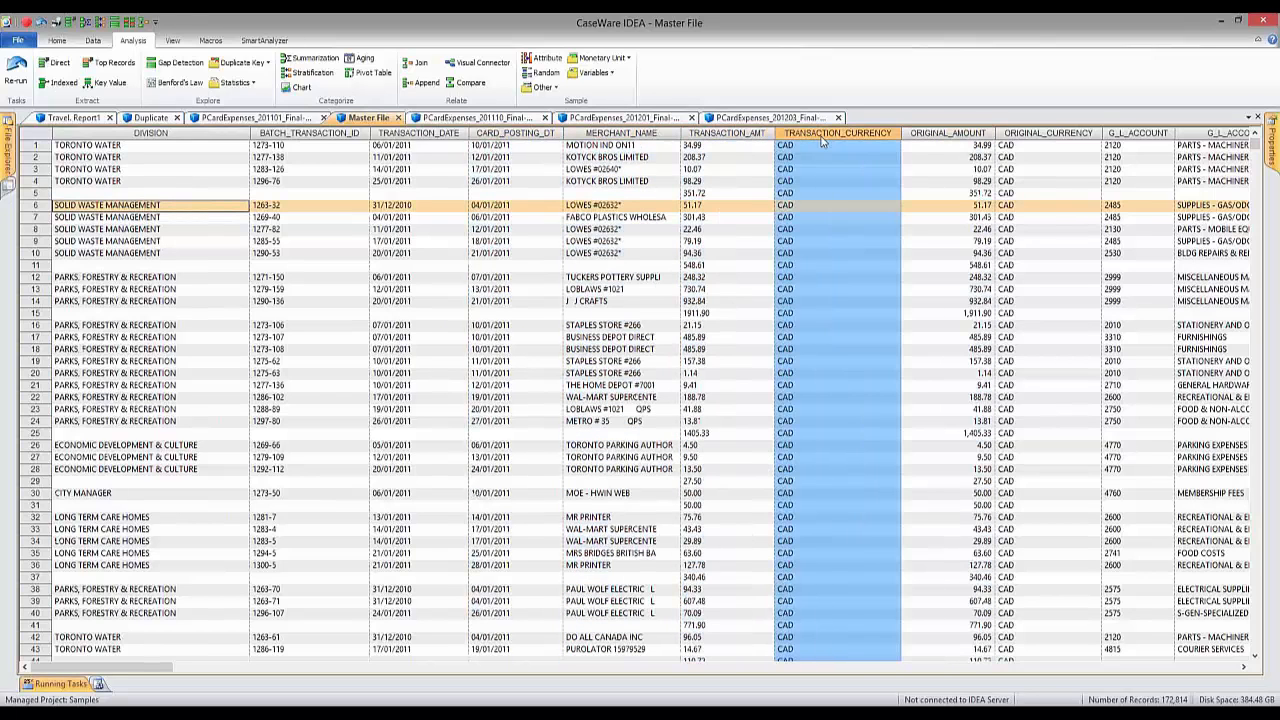
{"action": "left_click", "coordinate": [928, 136]}
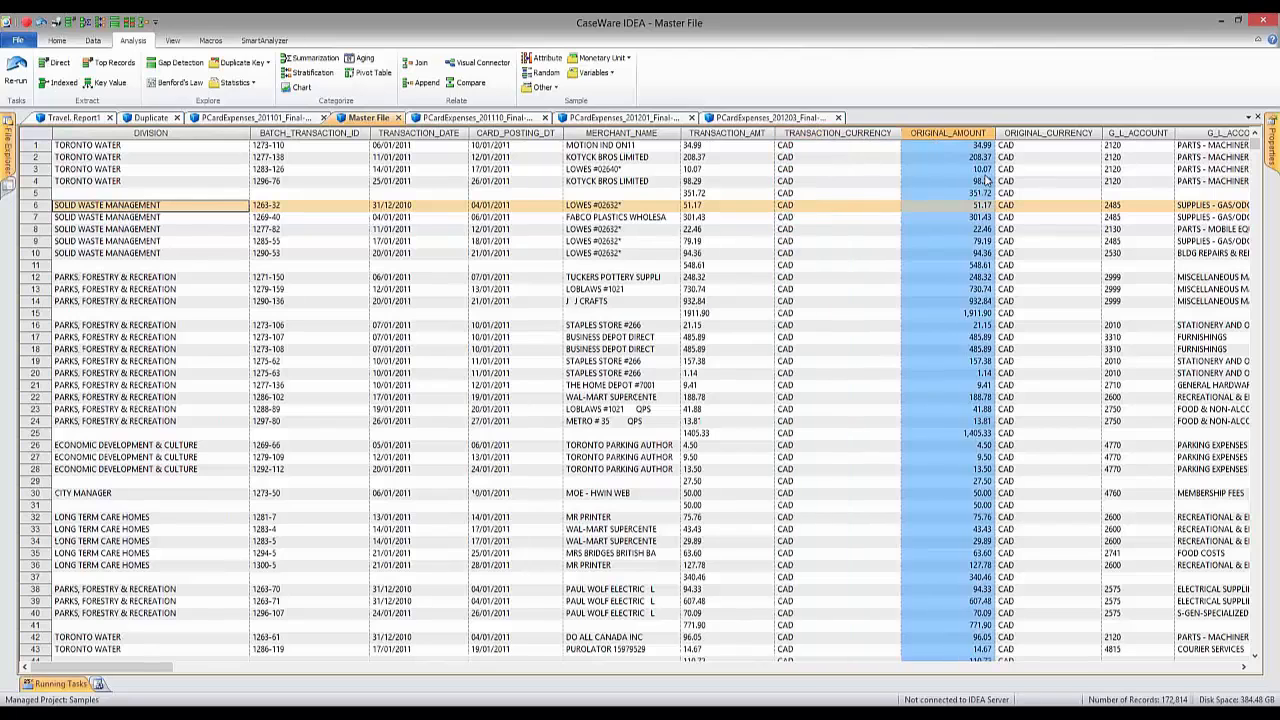
{"action": "left_click", "coordinate": [1045, 134]}
{"action": "key", "text": "Right"}
{"action": "key", "text": "Right"}
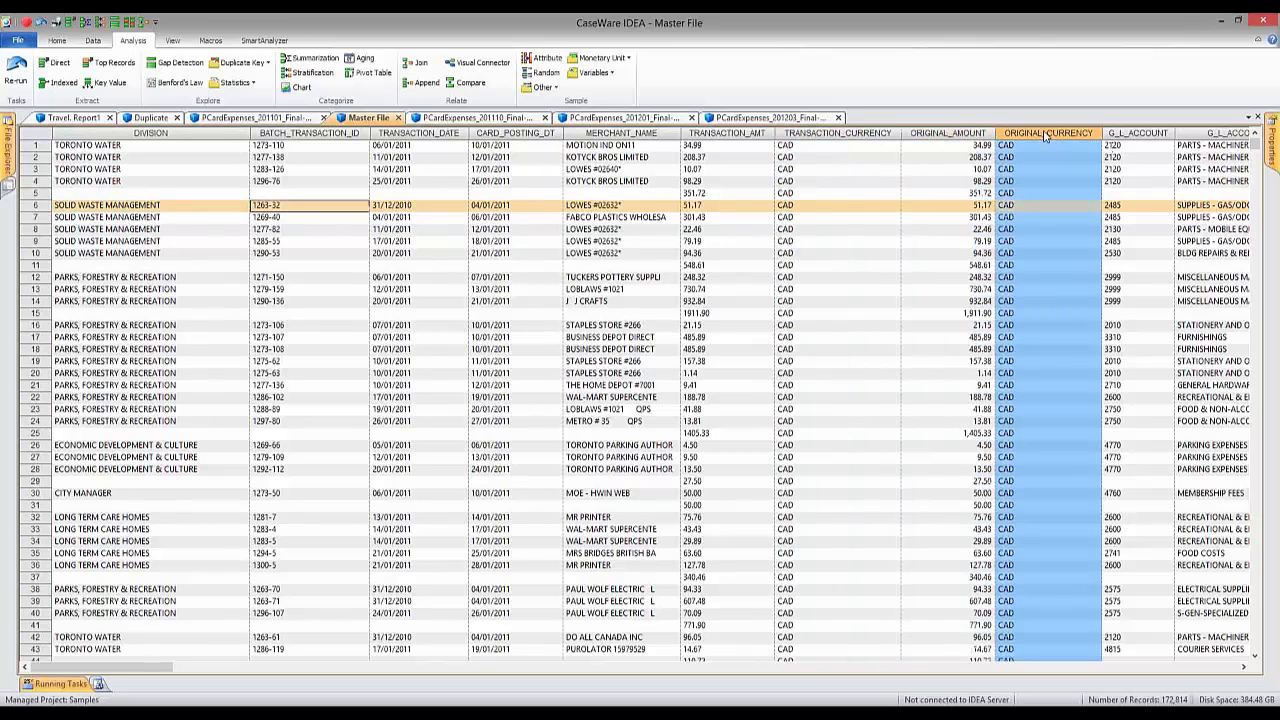
{"action": "left_click", "coordinate": [1112, 150]}
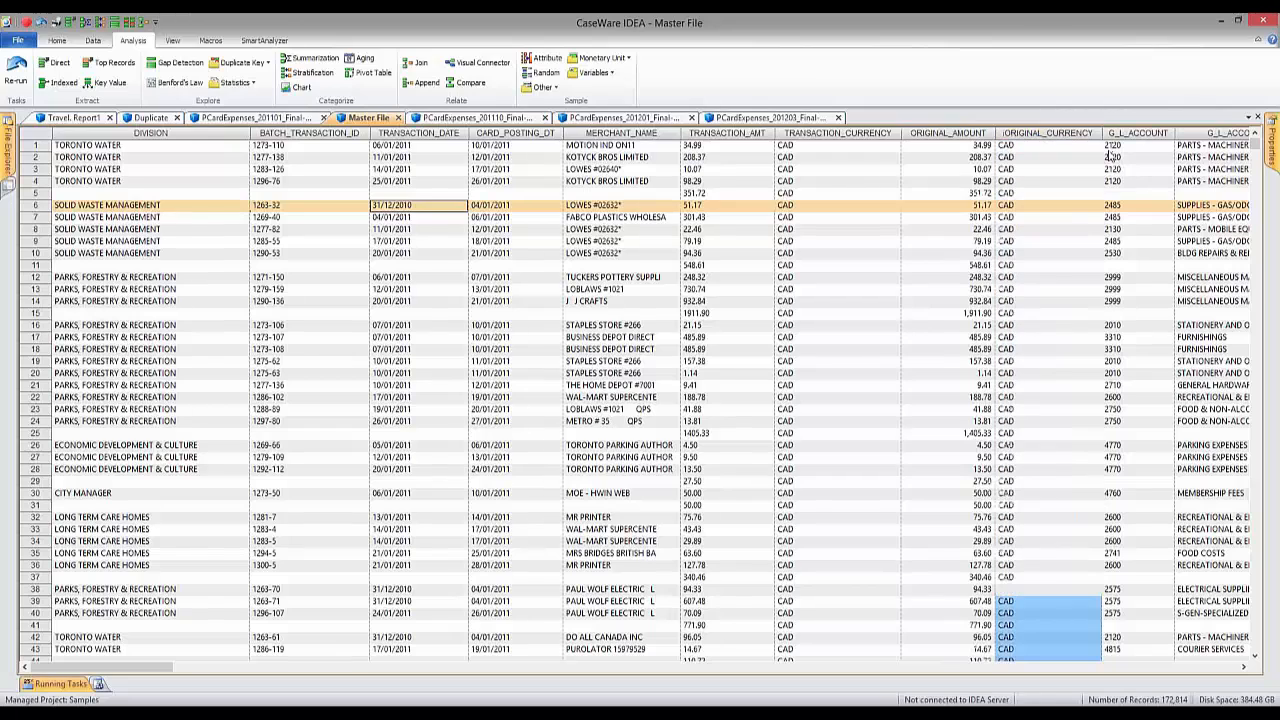
{"action": "left_click", "coordinate": [1118, 338]}
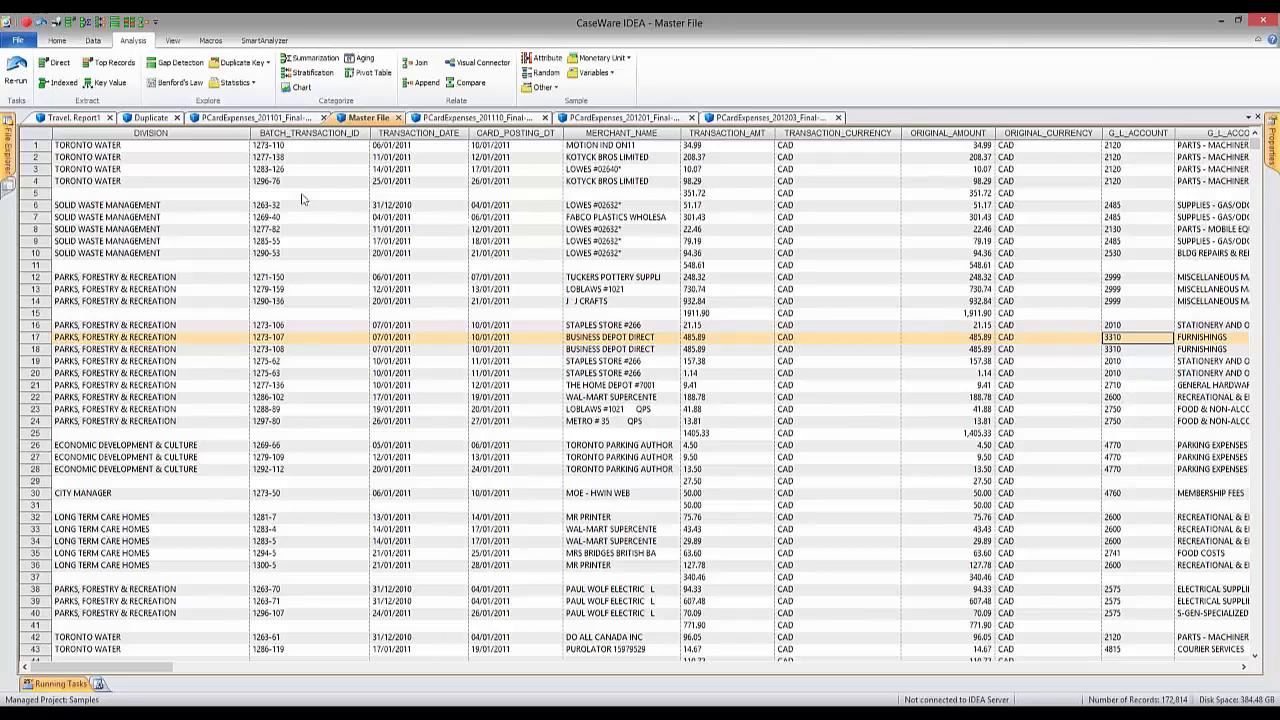
{"action": "mouse_move", "coordinate": [112, 128]}
{"action": "left_click", "coordinate": [103, 84]}
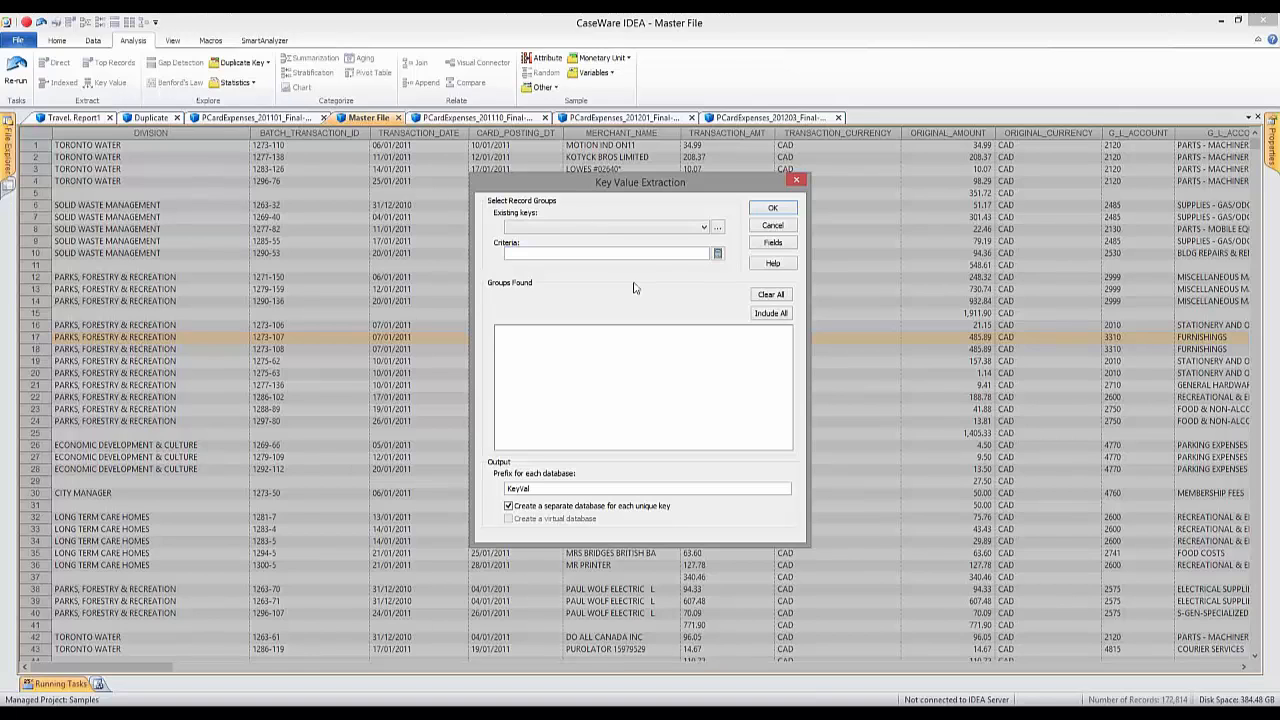
{"action": "left_click", "coordinate": [717, 227]}
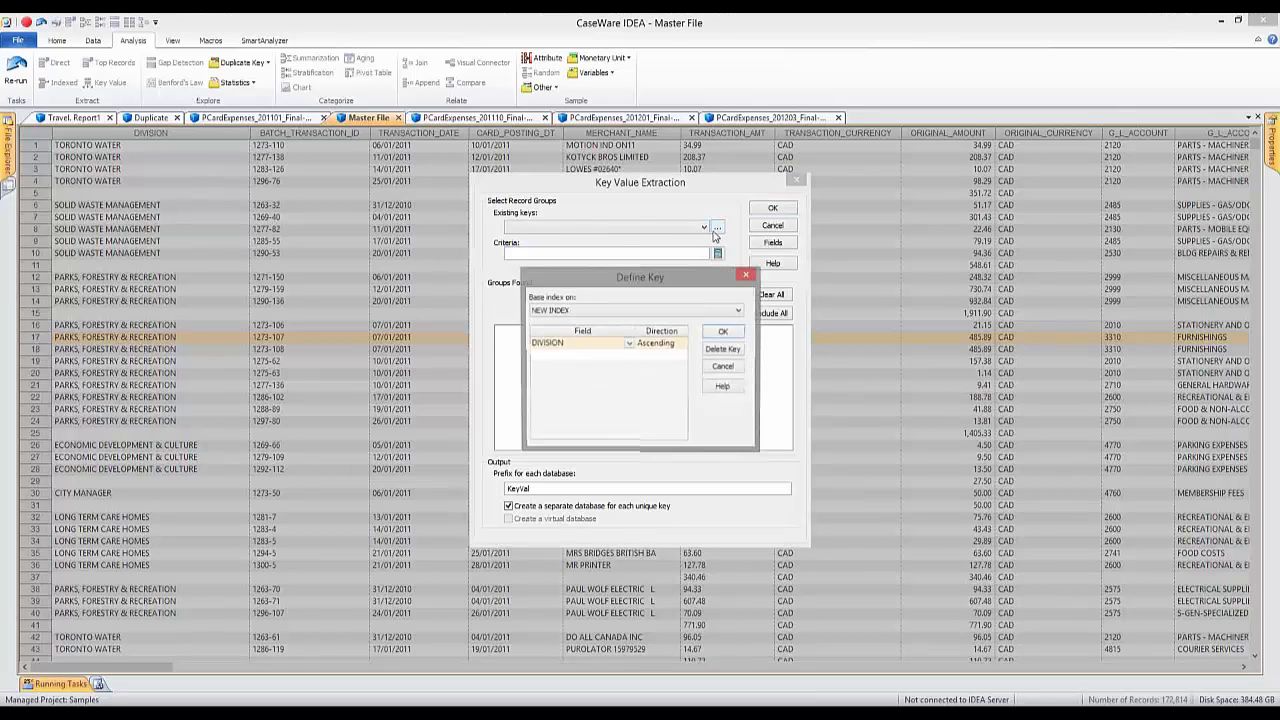
{"action": "left_click", "coordinate": [630, 344]}
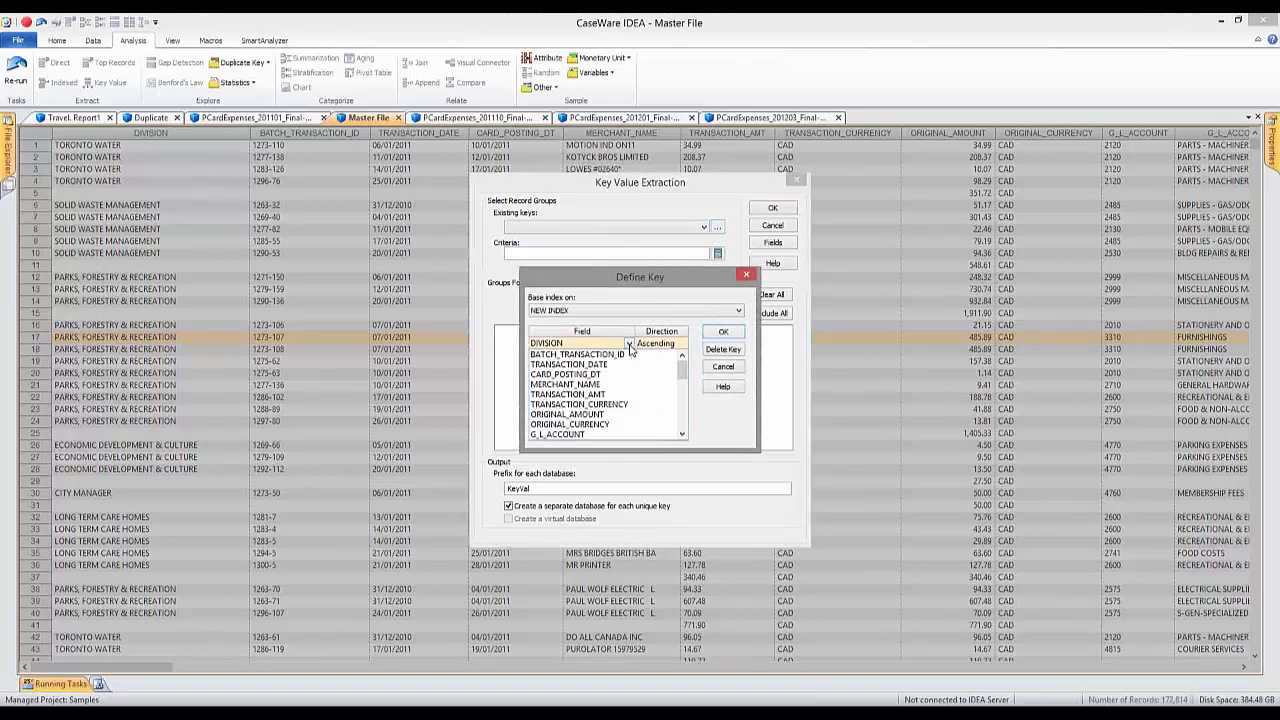
{"action": "left_click", "coordinate": [603, 437]}
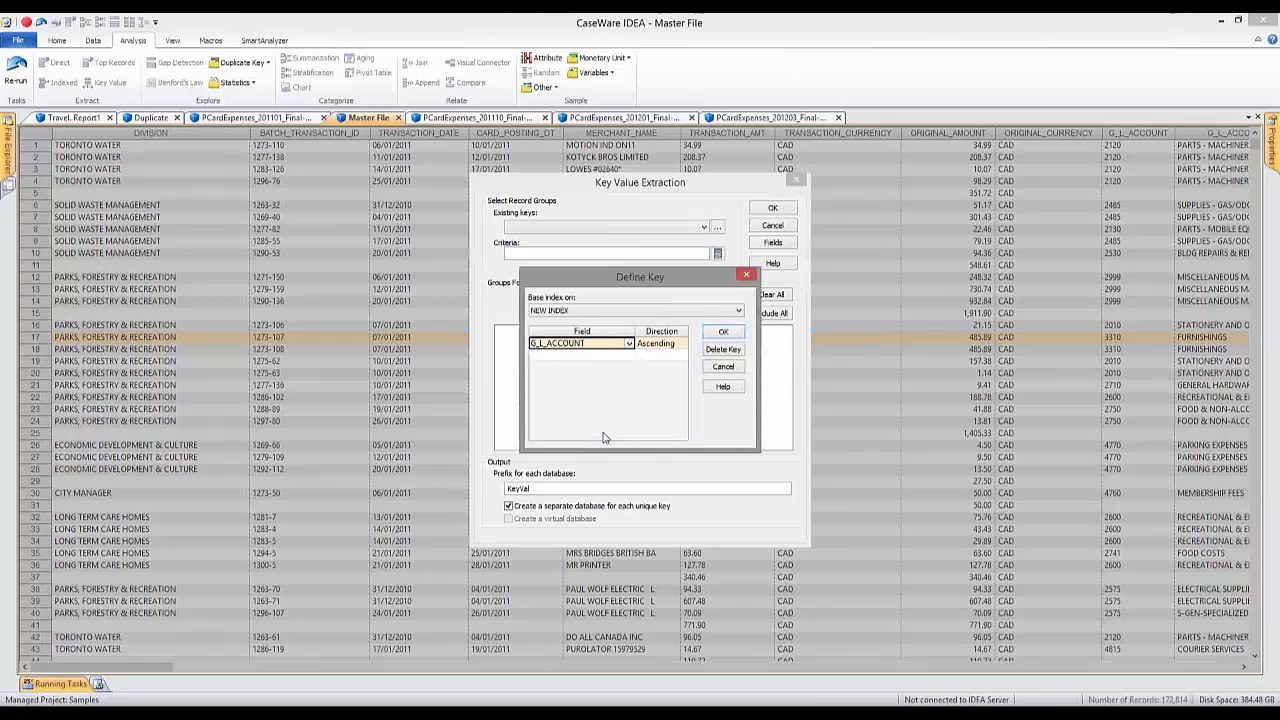
{"action": "left_click", "coordinate": [722, 333]}
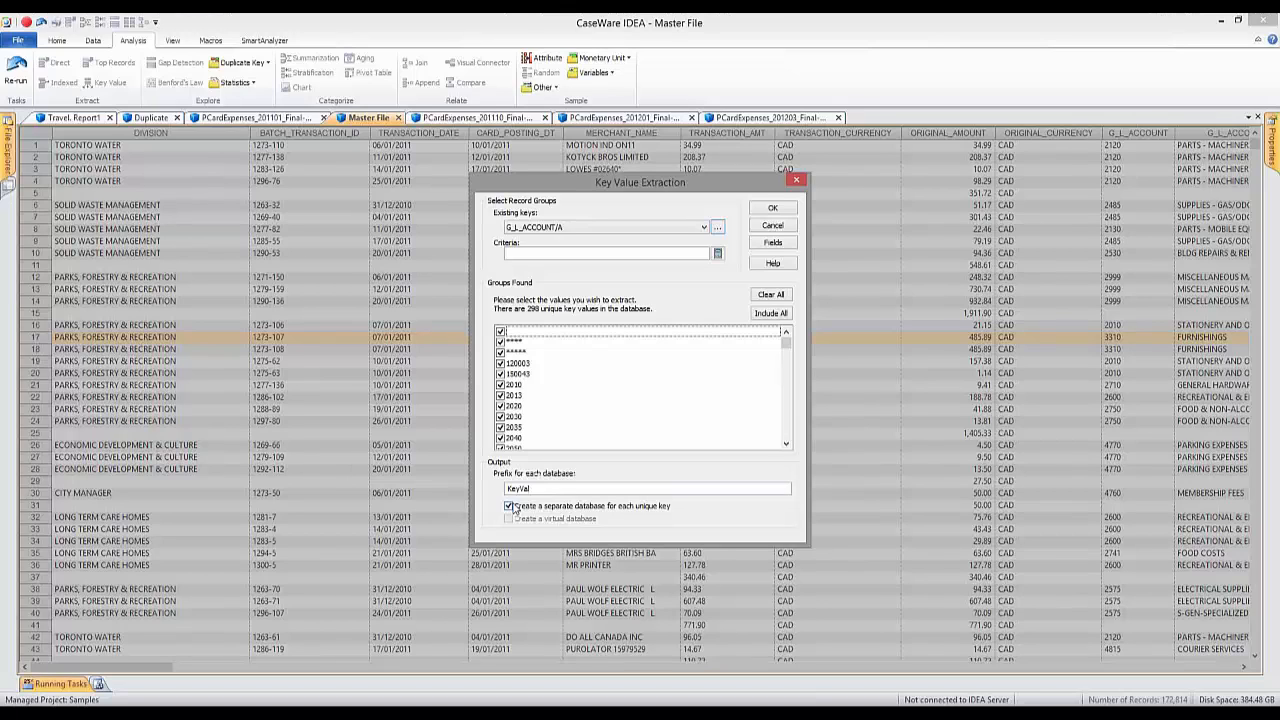
{"action": "left_click", "coordinate": [501, 332]}
{"action": "left_click", "coordinate": [501, 342]}
{"action": "left_click", "coordinate": [501, 363]}
{"action": "left_click", "coordinate": [501, 374]}
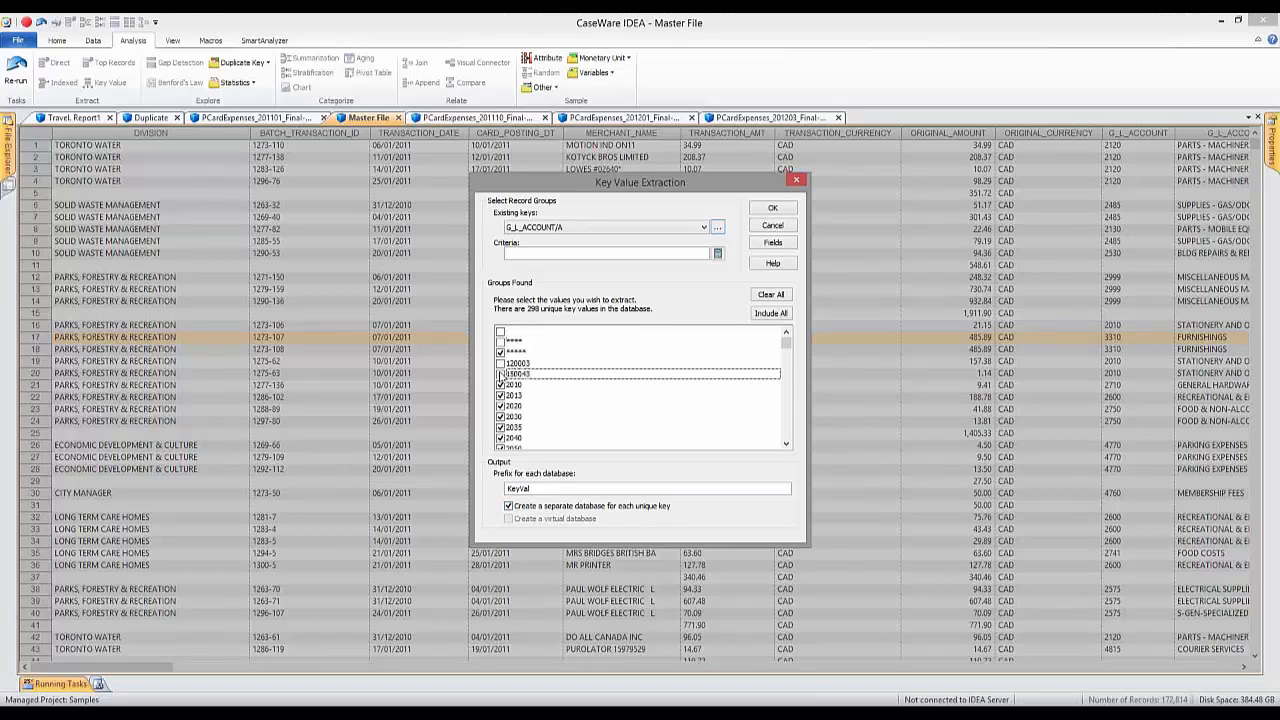
{"action": "left_click", "coordinate": [500, 354]}
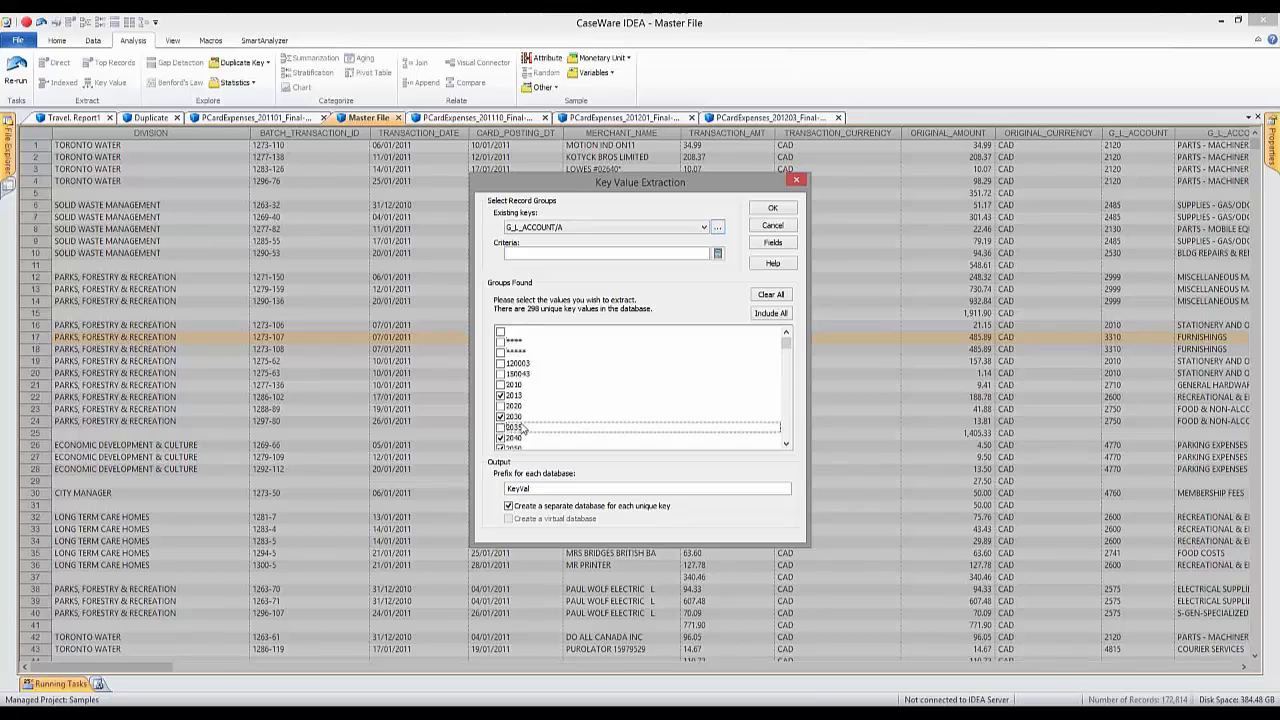
{"action": "scroll", "coordinate": [527, 418], "scroll_direction": "down", "scroll_amount": 4}
{"action": "scroll", "coordinate": [527, 418], "scroll_direction": "down", "scroll_amount": 4}
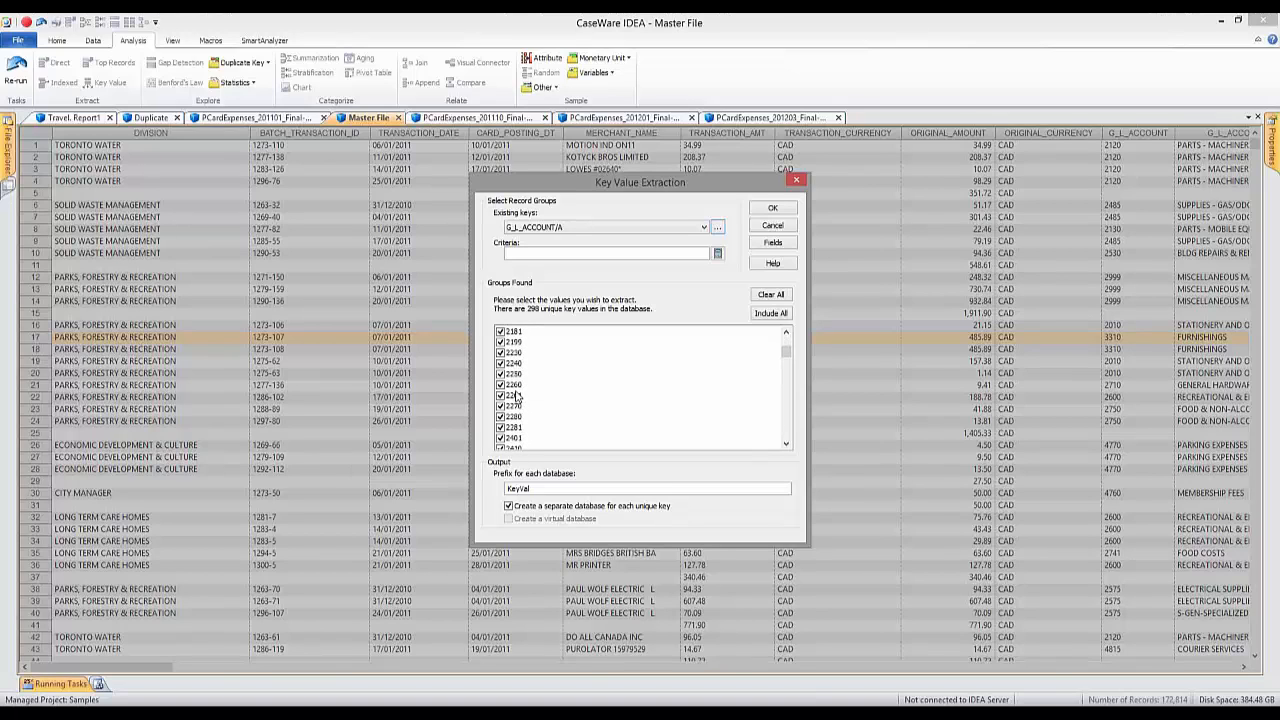
{"action": "left_click", "coordinate": [778, 226]}
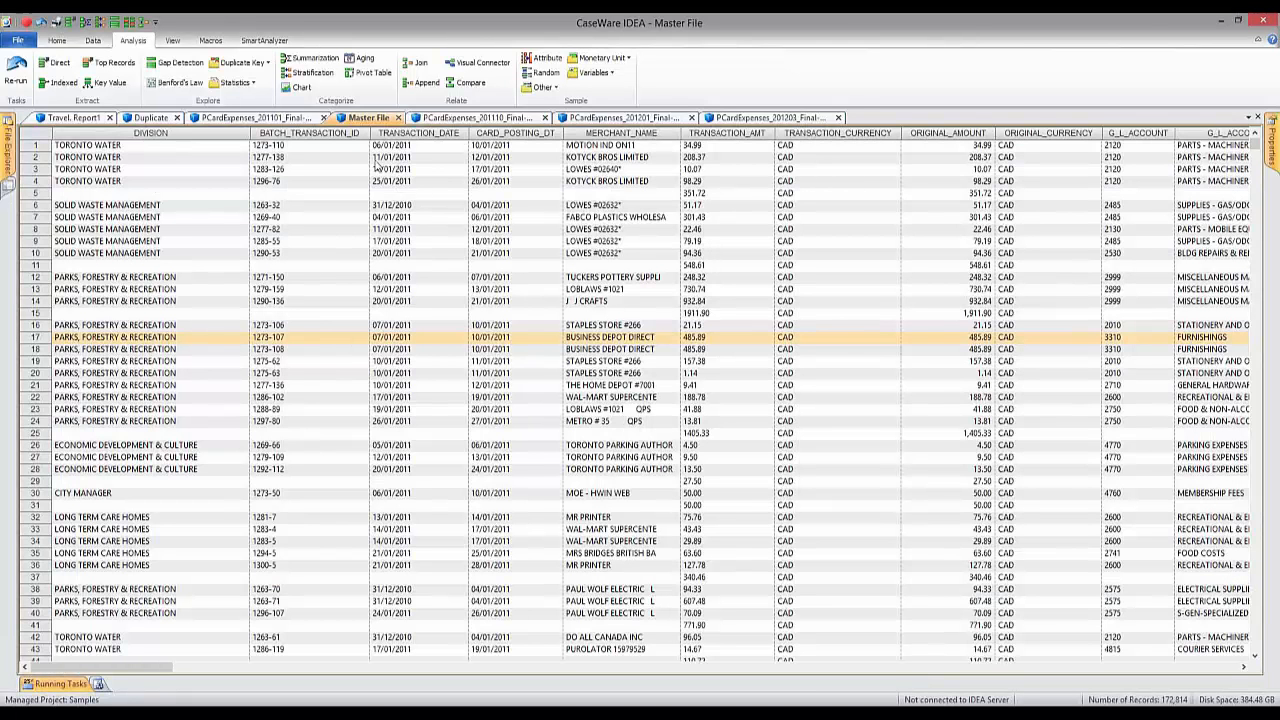
Summarize the Master File by G_L_ACCOUNT, totalling ORIGINAL_AMOUNT with the Sum statistic, into a database named Summarization
{"action": "left_click", "coordinate": [300, 60]}
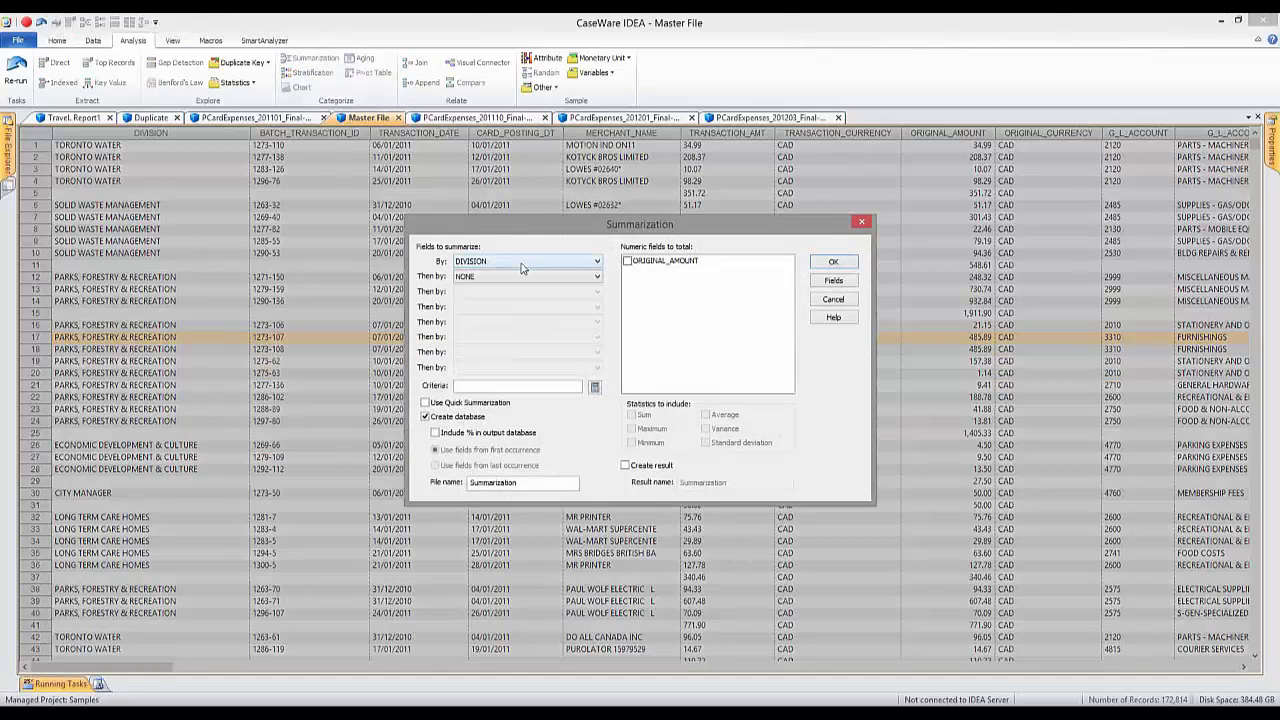
{"action": "left_click", "coordinate": [521, 262]}
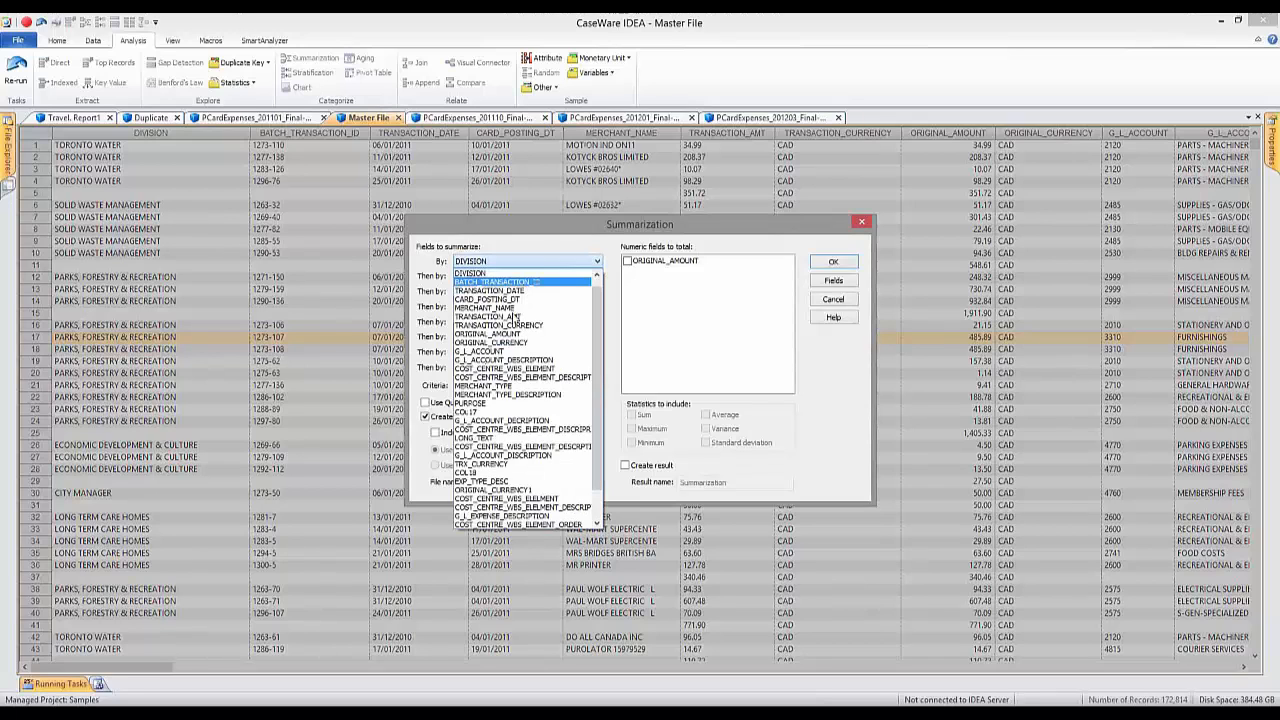
{"action": "left_click", "coordinate": [480, 351]}
{"action": "left_click", "coordinate": [627, 260]}
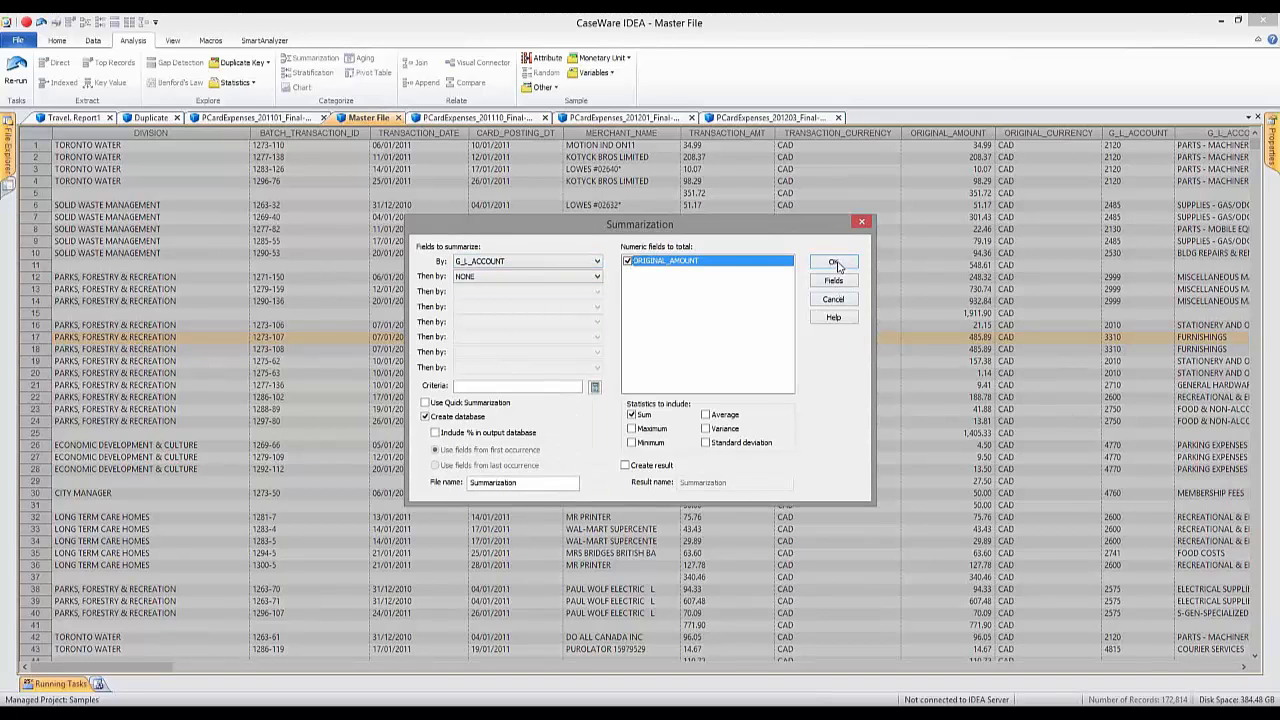
{"action": "left_click", "coordinate": [834, 264]}
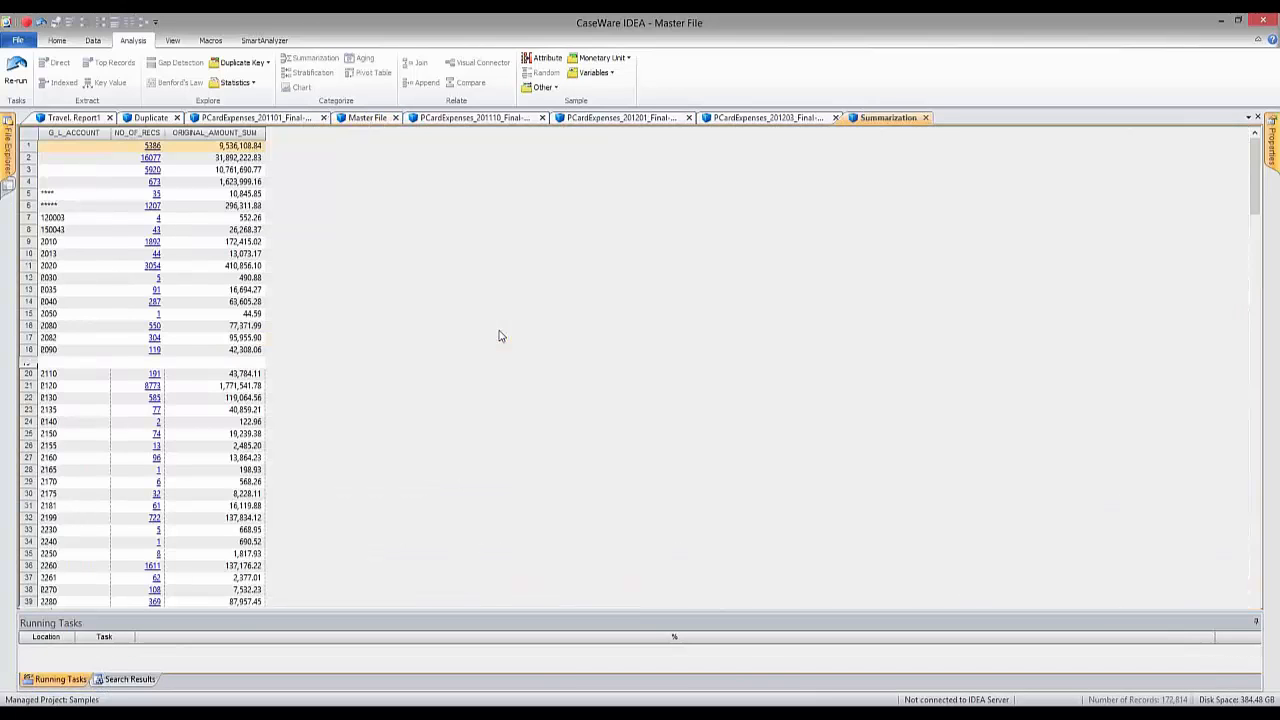
Sort the summarization by ORIGINAL_AMOUNT_SUM in descending order and go to the accounts with the smallest totals
{"action": "double_click", "coordinate": [200, 133]}
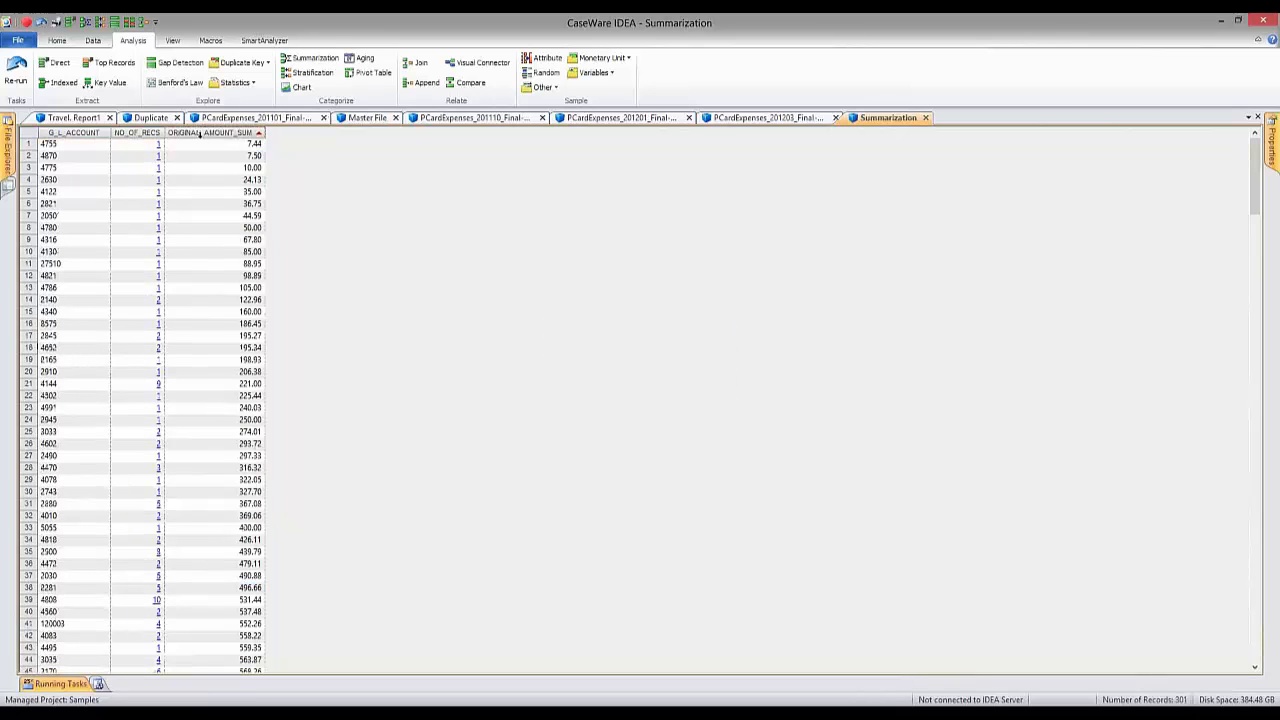
{"action": "double_click", "coordinate": [200, 133]}
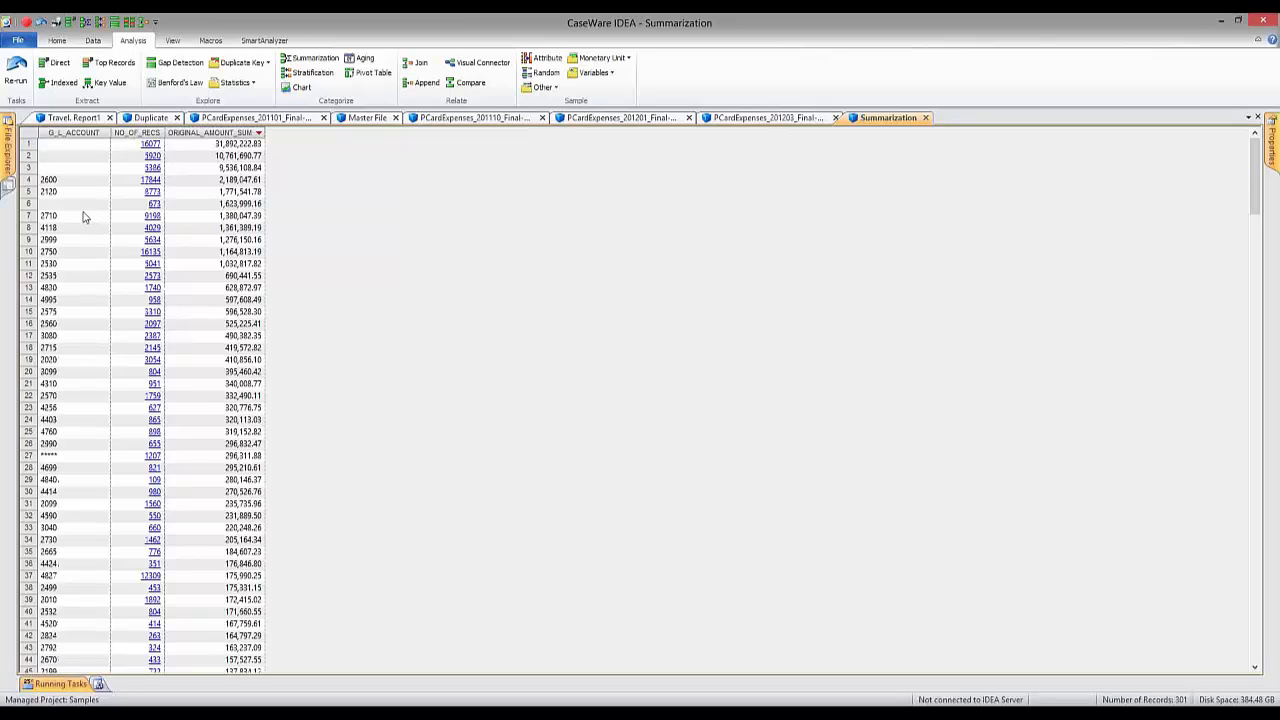
{"action": "left_click", "coordinate": [1253, 620]}
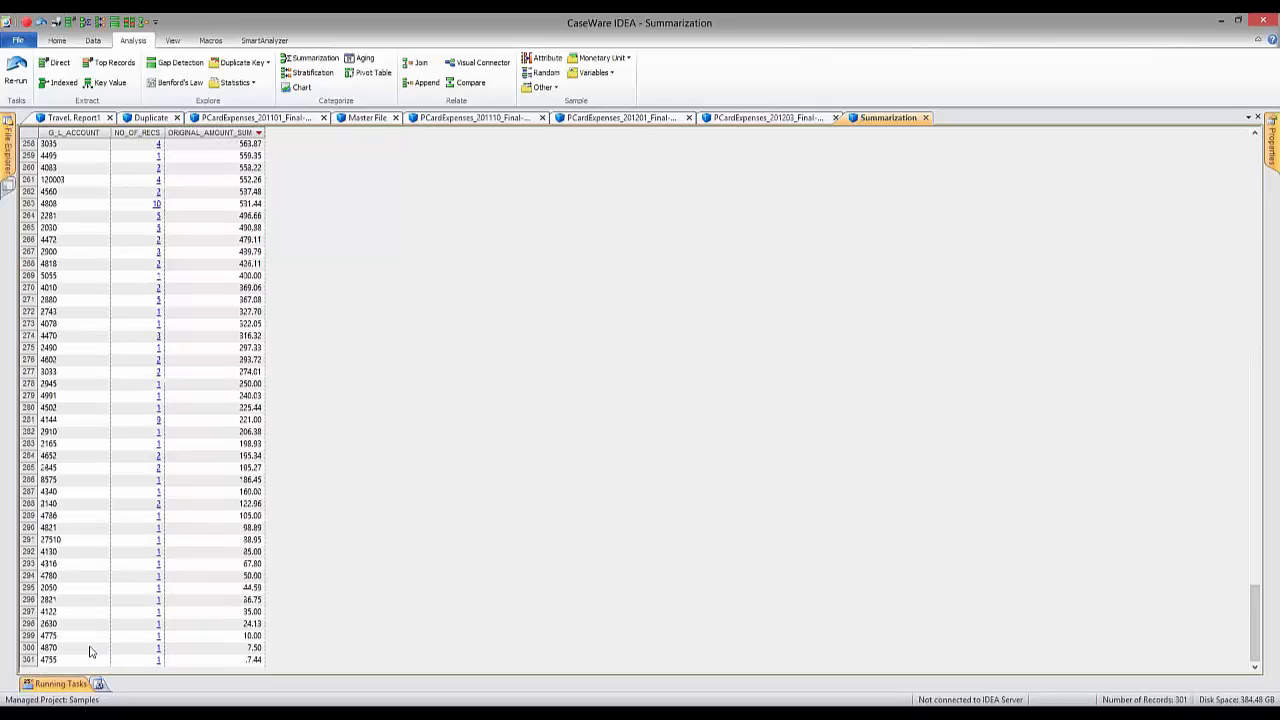
Preview the transaction behind G/L account 4870 and examine its fields from DIVISION across to COL18
{"action": "left_click", "coordinate": [50, 648]}
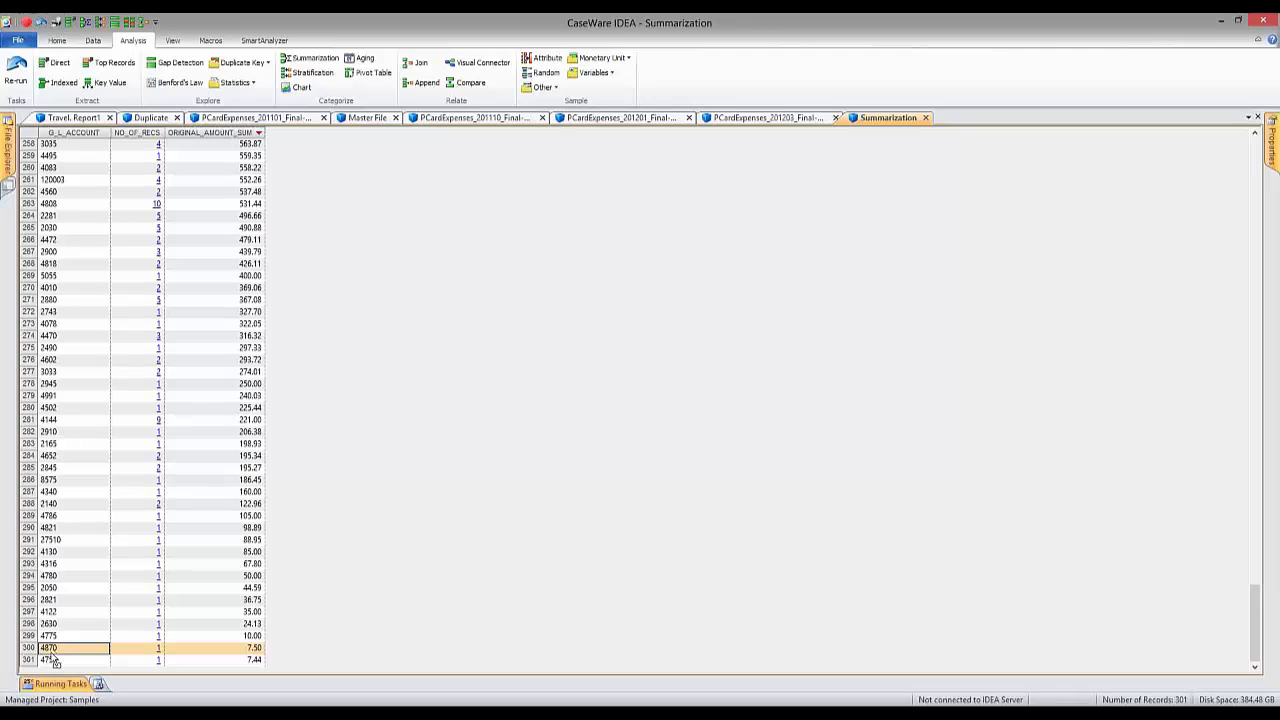
{"action": "left_click", "coordinate": [158, 649]}
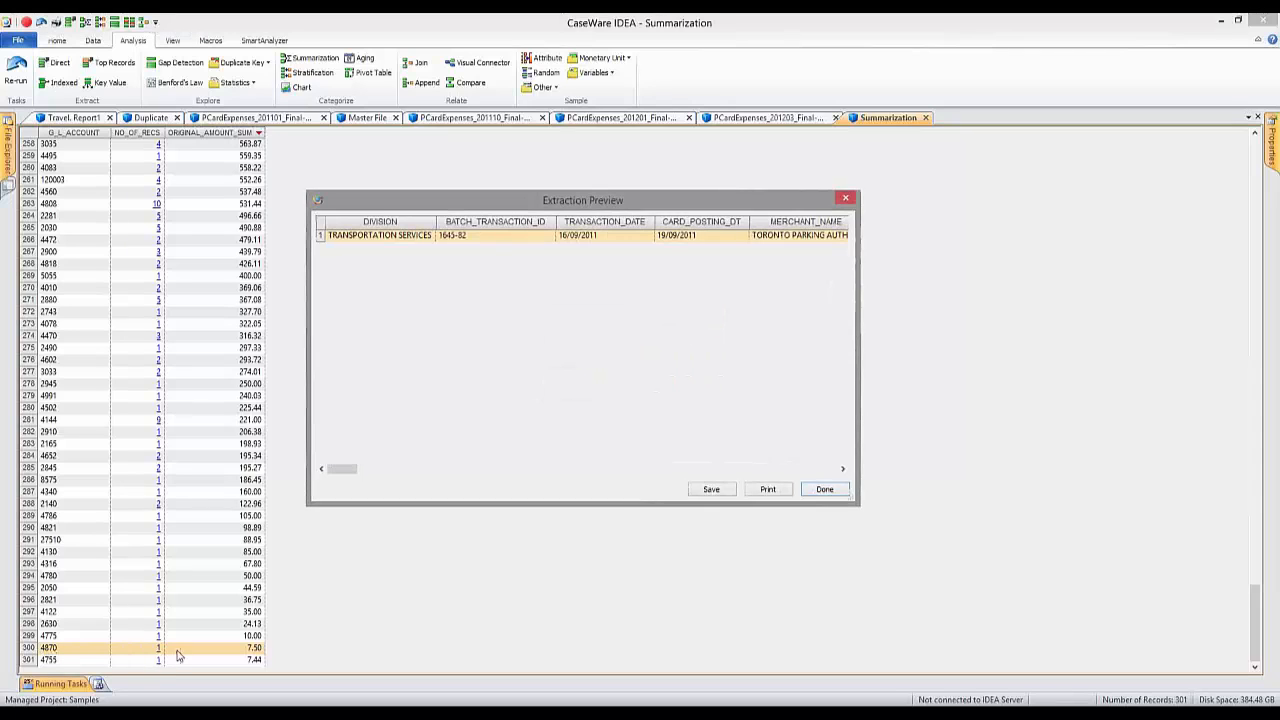
{"action": "left_click", "coordinate": [428, 236]}
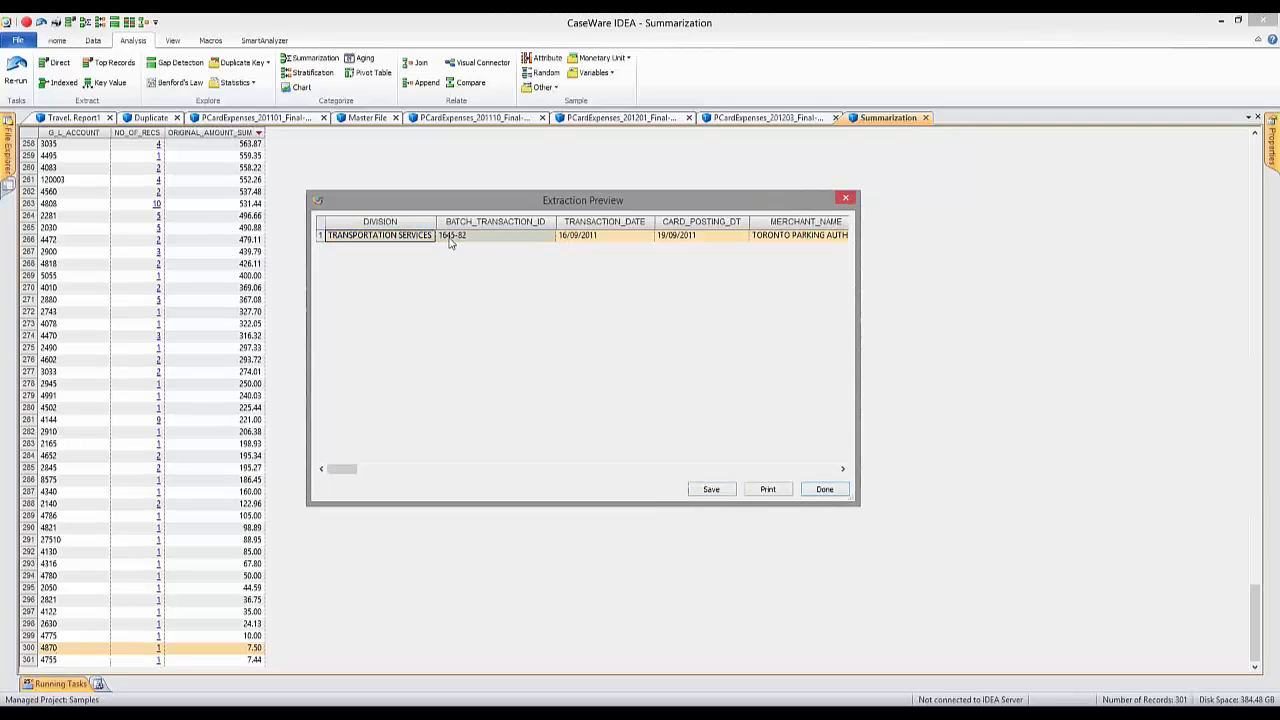
{"action": "left_click_drag", "start_coordinate": [530, 244], "coordinate": [888, 241]}
{"action": "left_click", "coordinate": [703, 242]}
{"action": "left_click", "coordinate": [573, 238]}
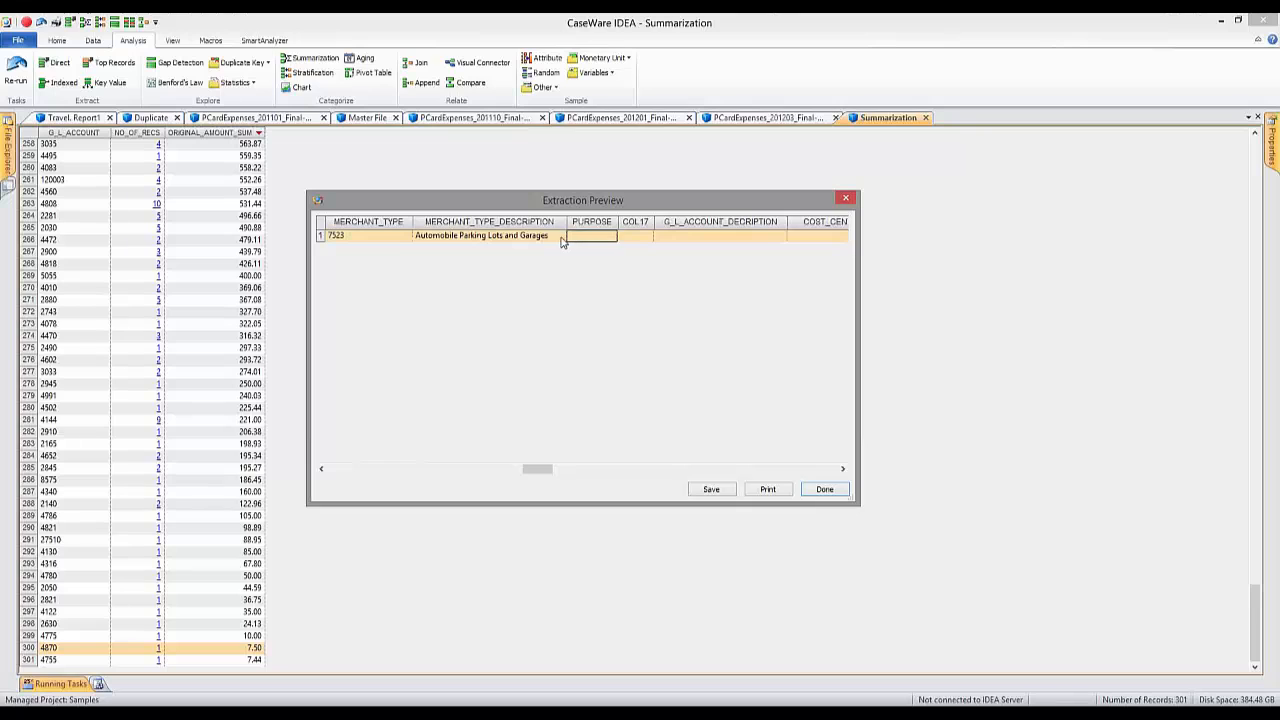
{"action": "left_click", "coordinate": [562, 242]}
{"action": "key", "text": "Left"}
{"action": "key", "text": "Left"}
{"action": "key", "text": "Left"}
{"action": "key", "text": "Left"}
{"action": "key", "text": "Left"}
{"action": "key", "text": "Left"}
{"action": "key", "text": "Left"}
{"action": "key", "text": "Left"}
{"action": "key", "text": "Left"}
{"action": "key", "text": "Left"}
{"action": "key", "text": "Right"}
{"action": "key", "text": "Right"}
{"action": "key", "text": "Right"}
{"action": "key", "text": "Right"}
{"action": "key", "text": "Right"}
{"action": "key", "text": "Right"}
{"action": "key", "text": "Right"}
{"action": "key", "text": "Right"}
{"action": "key", "text": "Right"}
{"action": "key", "text": "Right"}
{"action": "key", "text": "Right"}
{"action": "key", "text": "Right"}
{"action": "key", "text": "Right"}
{"action": "key", "text": "Right"}
{"action": "key", "text": "Right"}
{"action": "key", "text": "Right"}
{"action": "key", "text": "Right"}
{"action": "key", "text": "Right"}
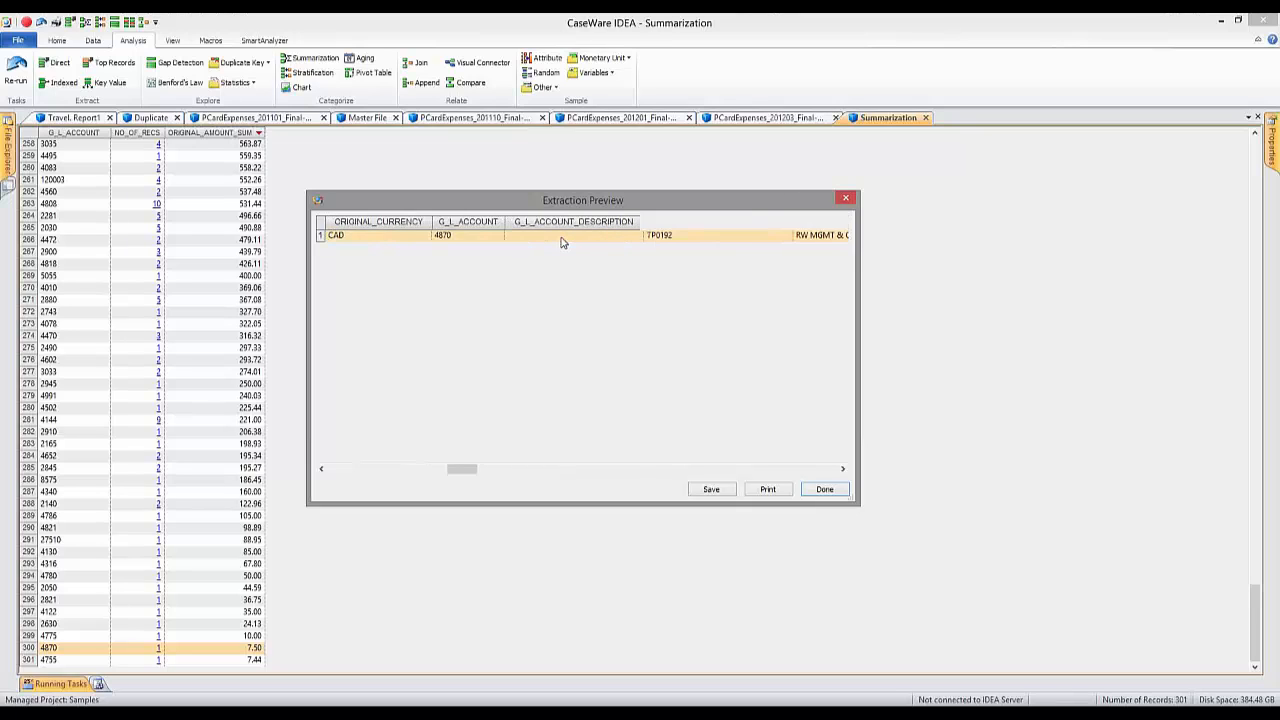
{"action": "key", "text": "Right"}
{"action": "key", "text": "Right"}
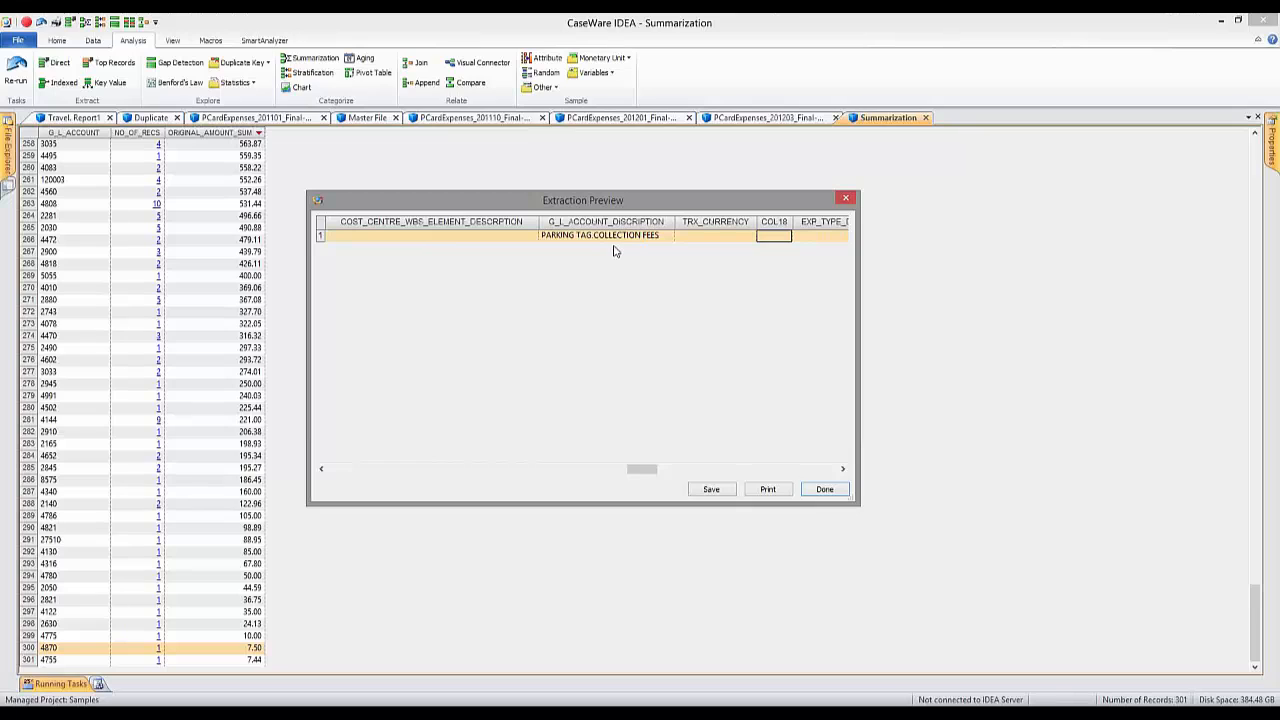
Examine the previewed transaction's cost centre fields, go back to its merchant and amount fields, and close the preview
{"action": "left_click", "coordinate": [418, 235]}
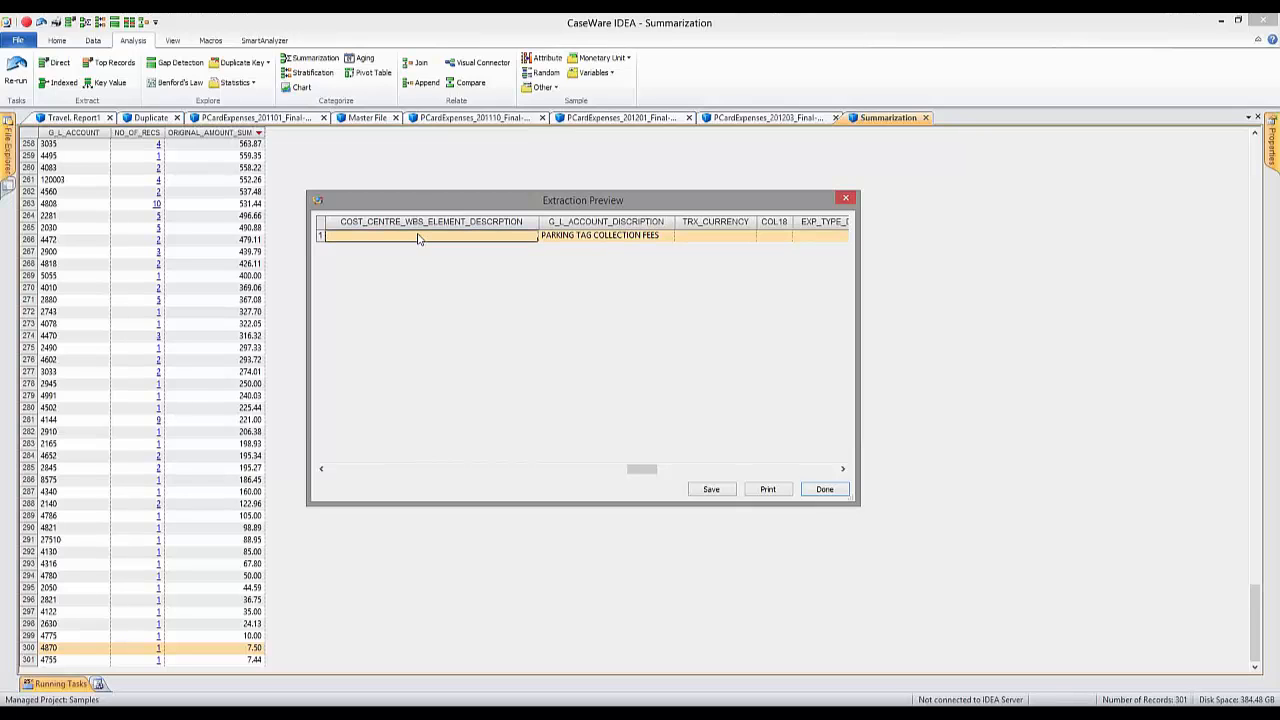
{"action": "key", "text": "Right"}
{"action": "key", "text": "Right"}
{"action": "key", "text": "Right"}
{"action": "key", "text": "Right"}
{"action": "key", "text": "Right"}
{"action": "key", "text": "Right"}
{"action": "key", "text": "Right"}
{"action": "key", "text": "Right"}
{"action": "key", "text": "Right"}
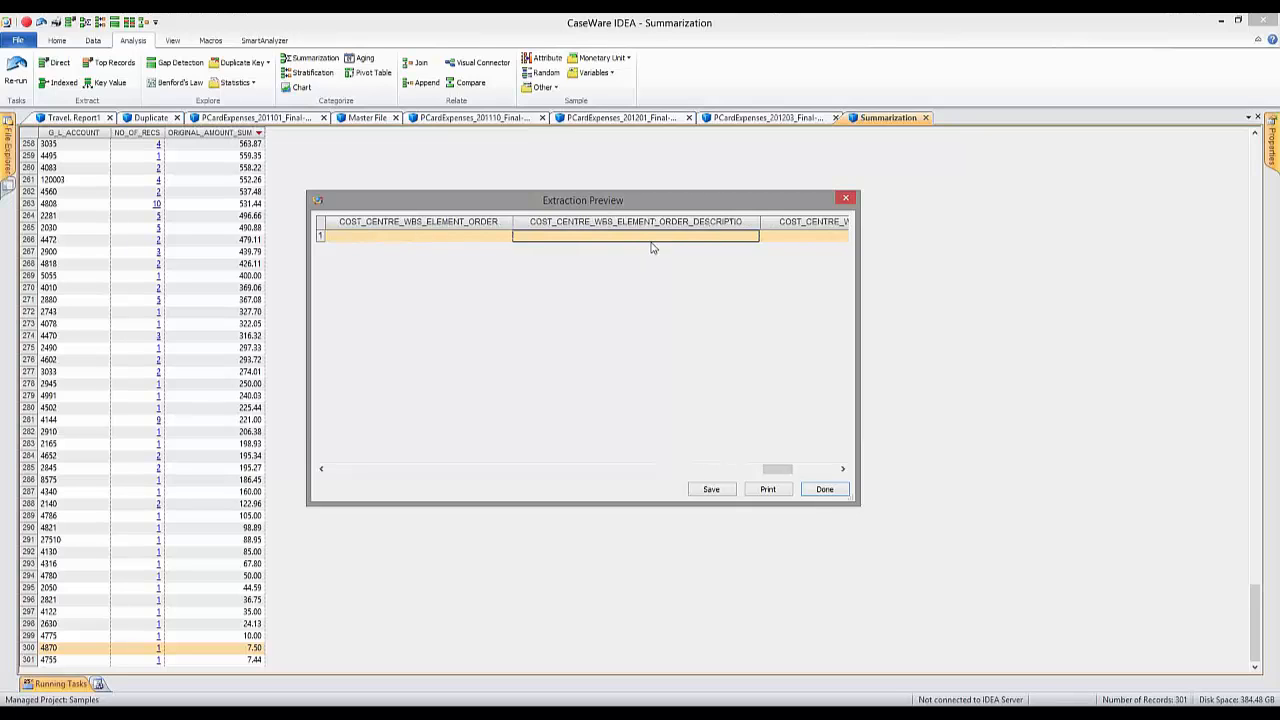
{"action": "key", "text": "Right"}
{"action": "key", "text": "Right"}
{"action": "key", "text": "Left"}
{"action": "key", "text": "Left"}
{"action": "key", "text": "Left"}
{"action": "key", "text": "Left"}
{"action": "key", "text": "Left"}
{"action": "key", "text": "Left"}
{"action": "key", "text": "Left"}
{"action": "key", "text": "Left"}
{"action": "key", "text": "Left"}
{"action": "key", "text": "Left"}
{"action": "key", "text": "Left"}
{"action": "key", "text": "Left"}
{"action": "key", "text": "Left"}
{"action": "key", "text": "Left"}
{"action": "key", "text": "Left"}
{"action": "key", "text": "Left"}
{"action": "key", "text": "Left"}
{"action": "key", "text": "Left"}
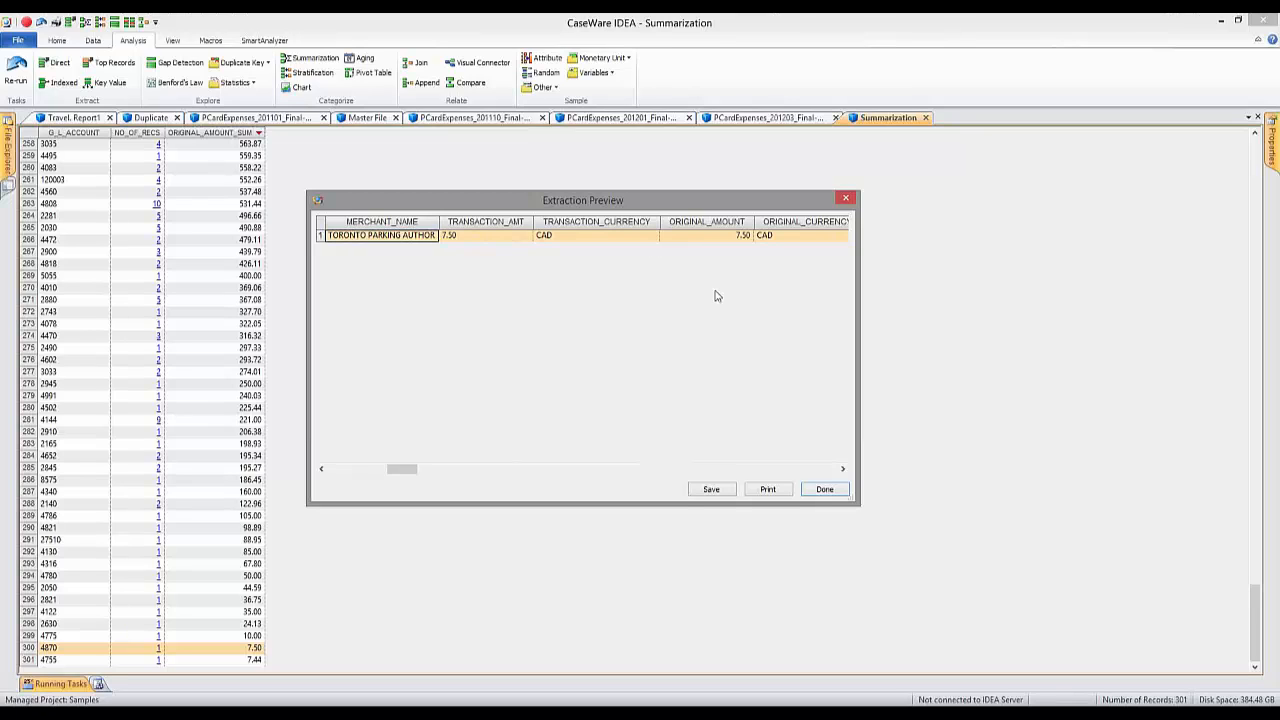
{"action": "left_click", "coordinate": [822, 494]}
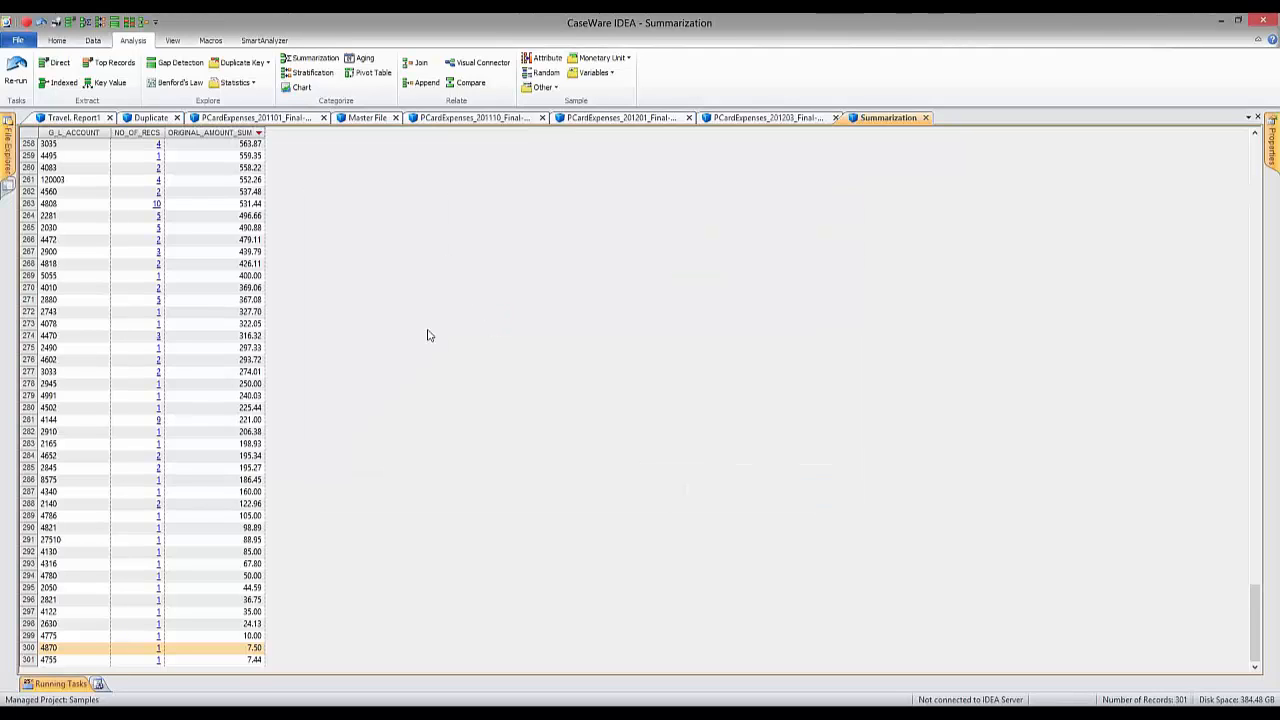
Close the Summarization database and check in the File Explorer that it is listed under the Master File
{"action": "left_click", "coordinate": [926, 118]}
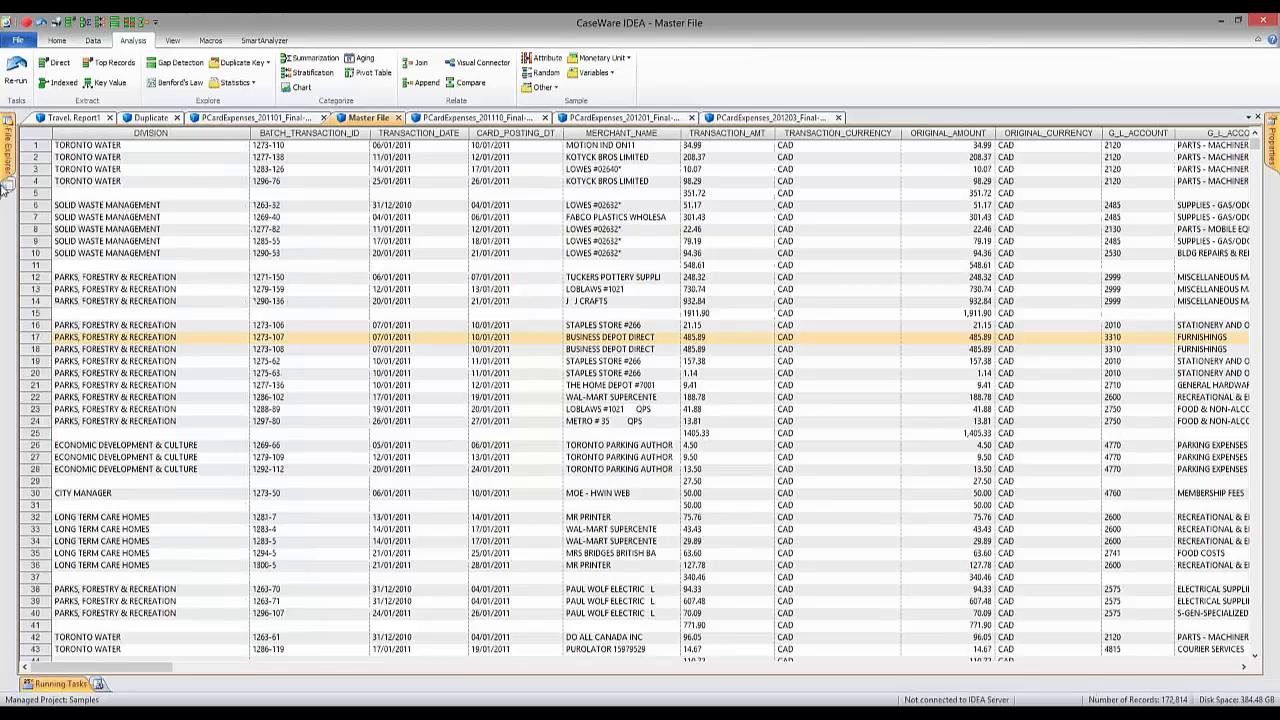
{"action": "mouse_move", "coordinate": [12, 172]}
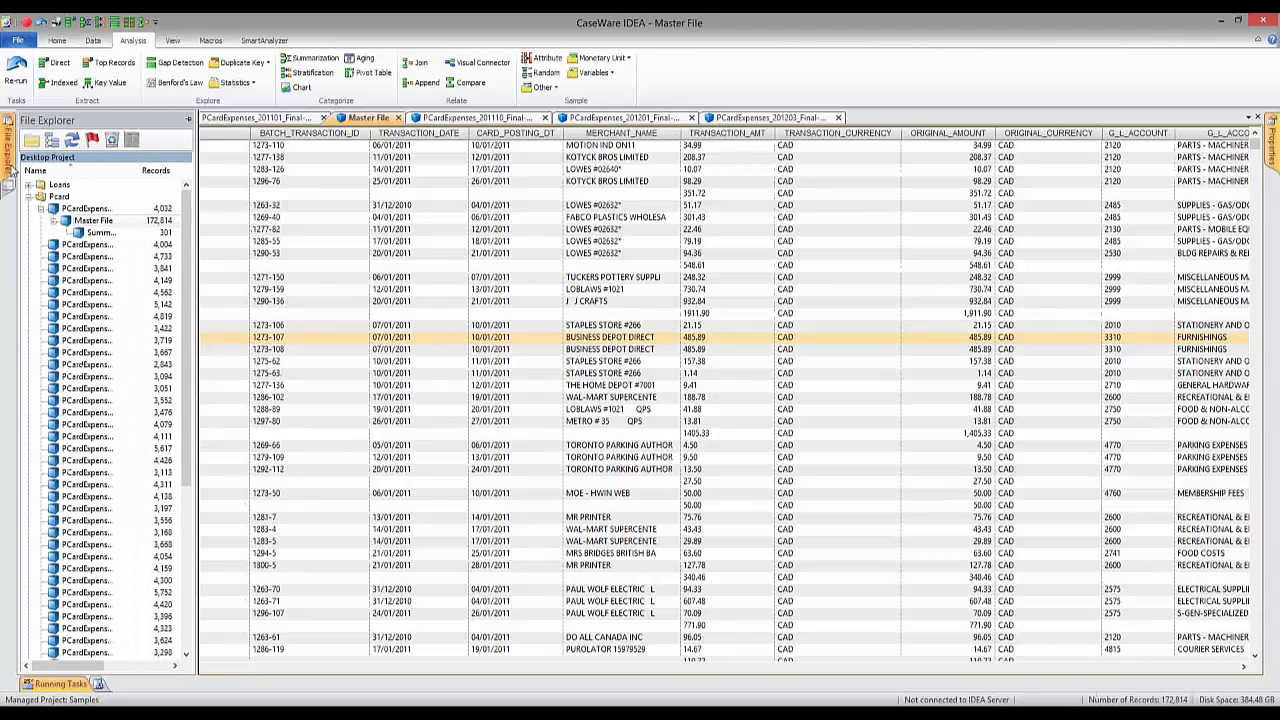
{"action": "left_click", "coordinate": [260, 181]}
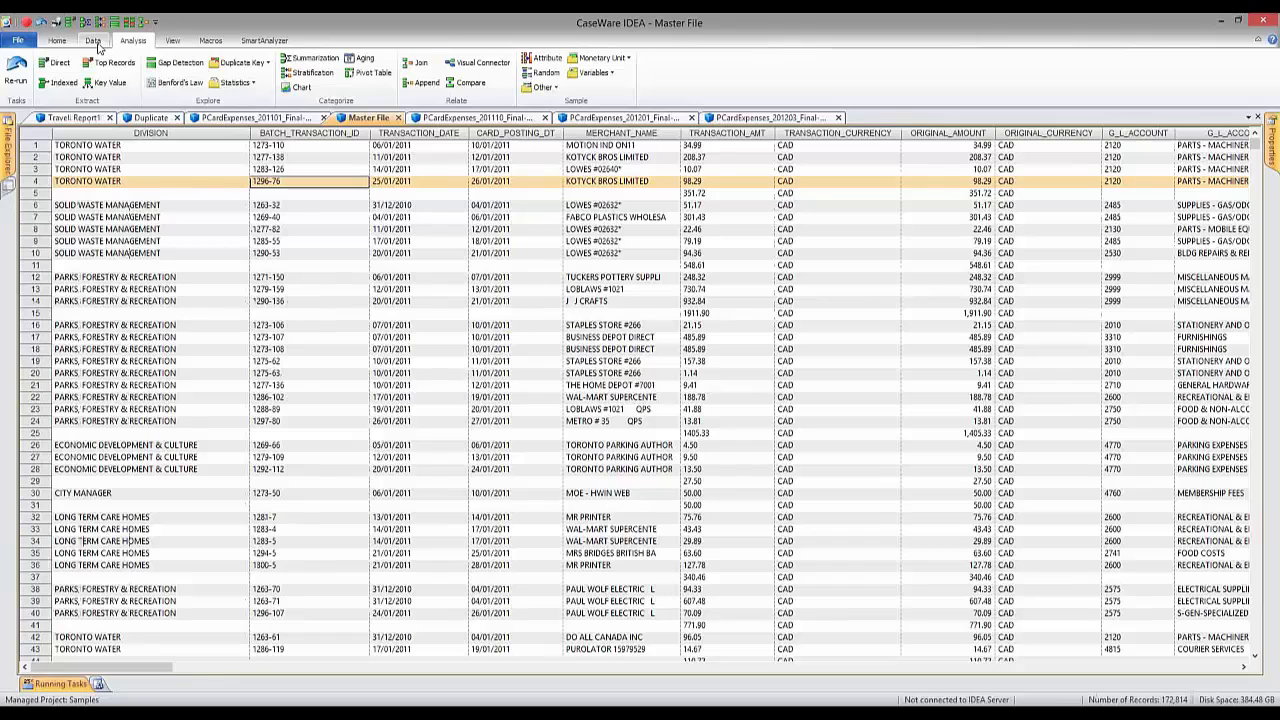
Move across the Master File to the PURPOSE field and look through the purchase purposes entered there
{"action": "left_click", "coordinate": [974, 256]}
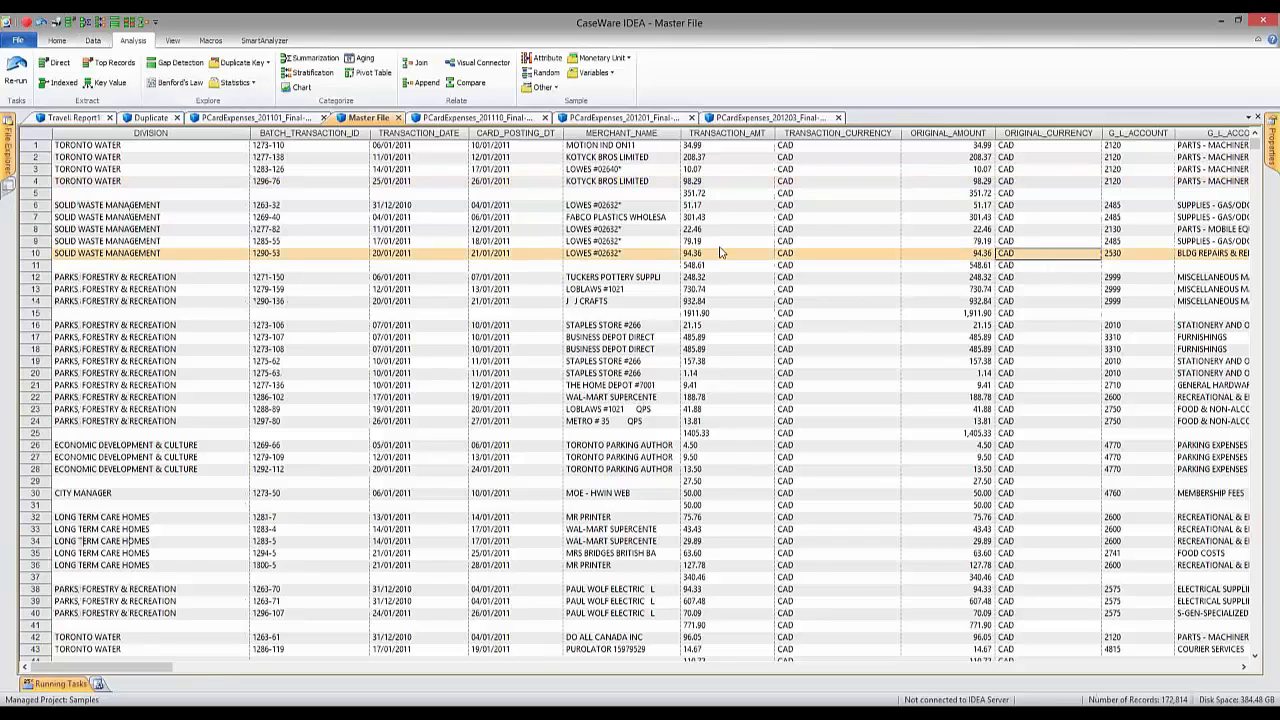
{"action": "key", "text": "Right"}
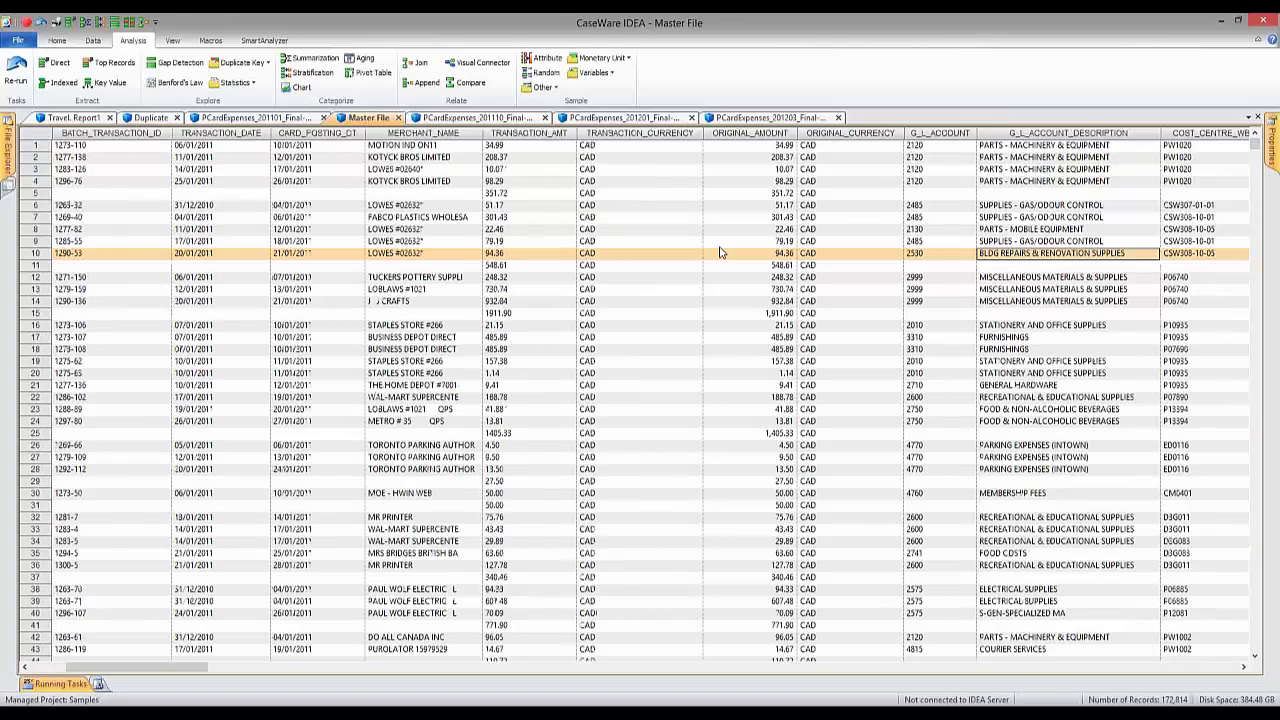
{"action": "key", "text": "Right"}
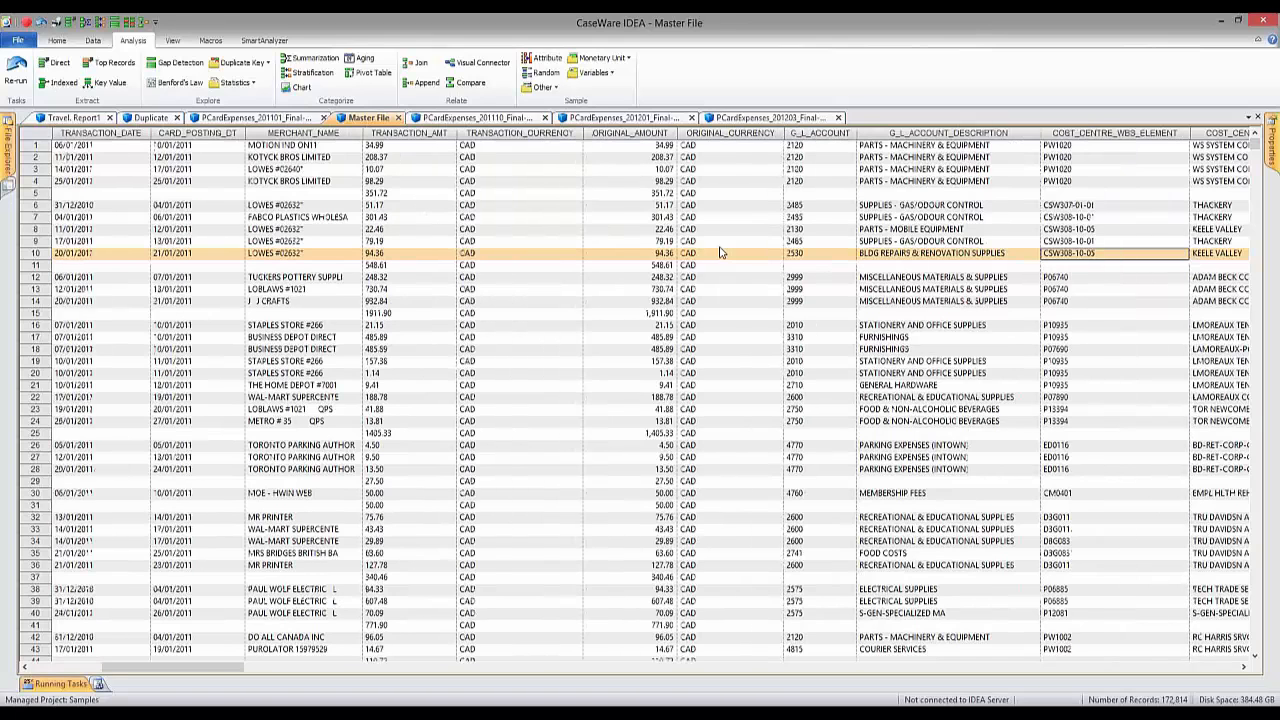
{"action": "key", "text": "Right"}
{"action": "key", "text": "Right"}
{"action": "key", "text": "Right"}
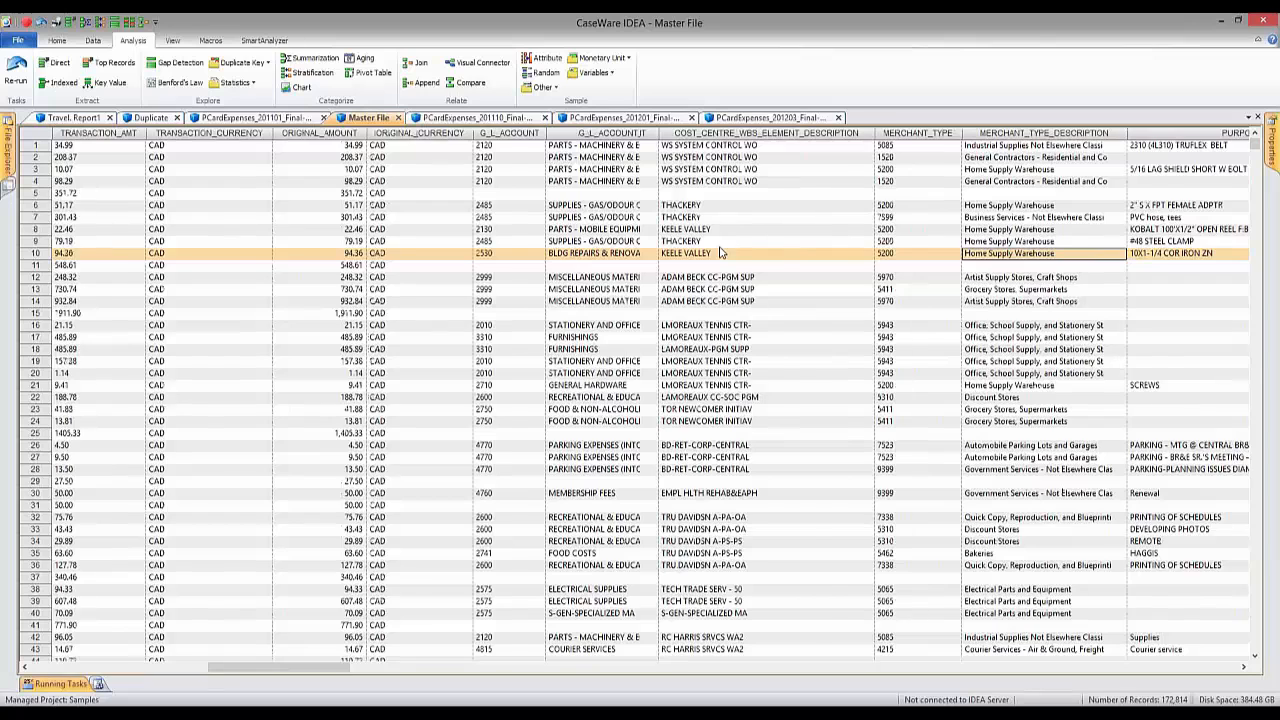
{"action": "key", "text": "Right"}
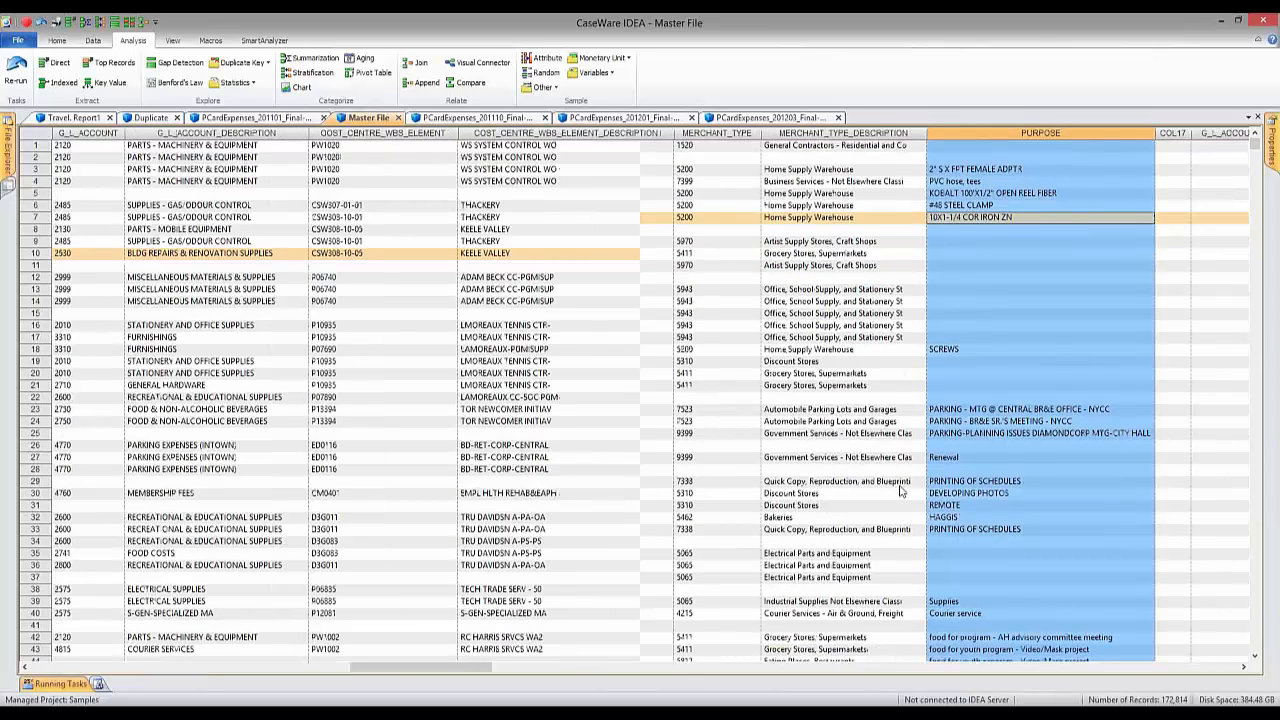
{"action": "scroll", "coordinate": [900, 490], "scroll_direction": "down", "scroll_amount": 2}
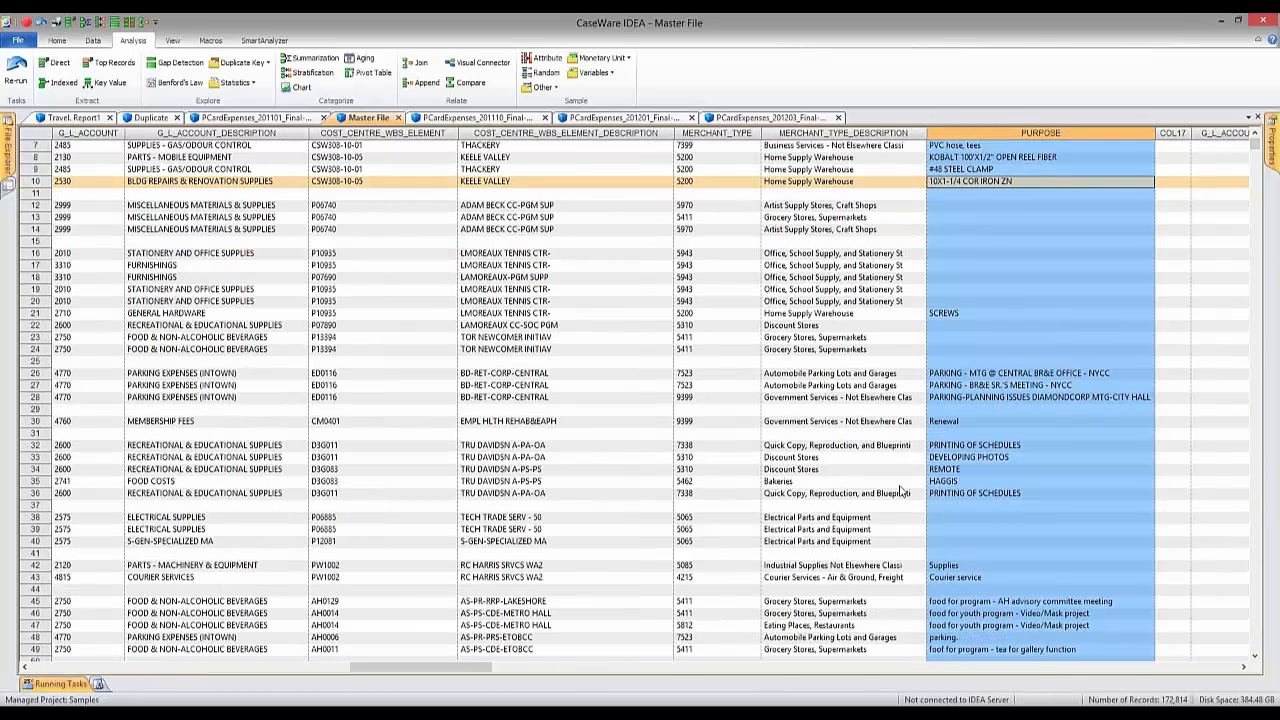
{"action": "scroll", "coordinate": [900, 490], "scroll_direction": "down", "scroll_amount": 2}
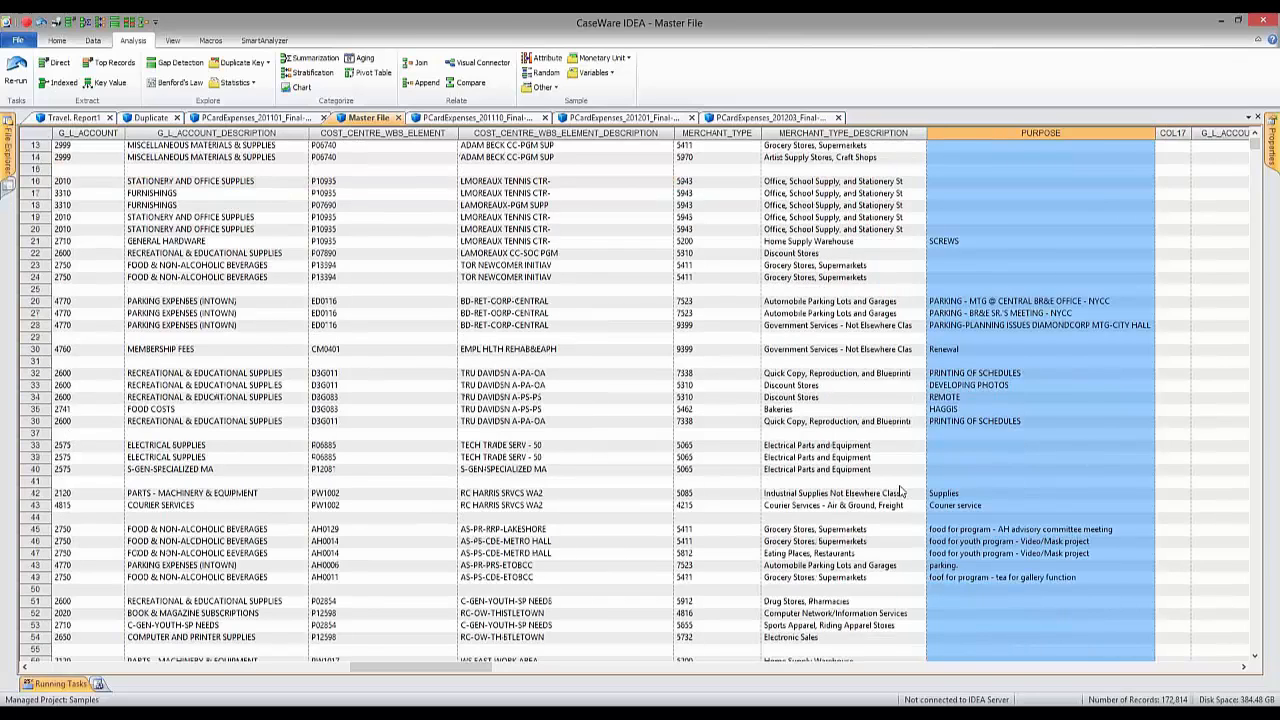
{"action": "scroll", "coordinate": [900, 490], "scroll_direction": "down", "scroll_amount": 4}
{"action": "scroll", "coordinate": [900, 490], "scroll_direction": "down", "scroll_amount": 4}
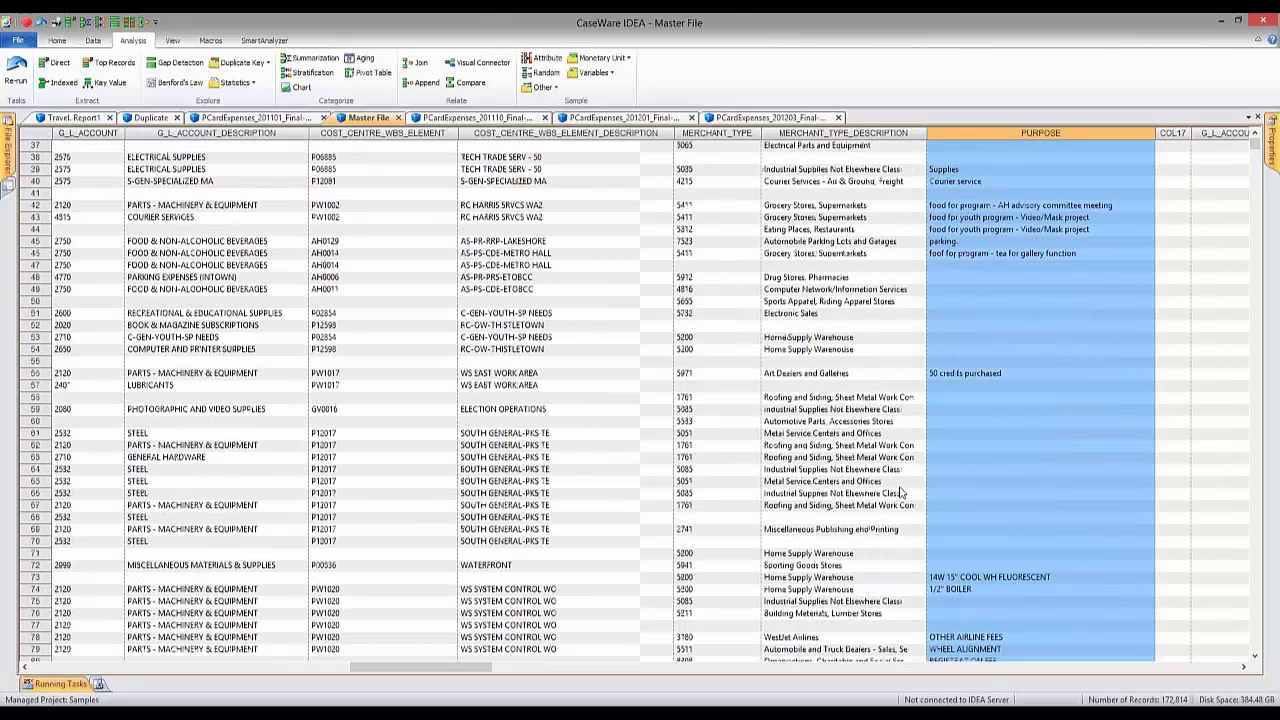
{"action": "scroll", "coordinate": [900, 490], "scroll_direction": "down", "scroll_amount": 3}
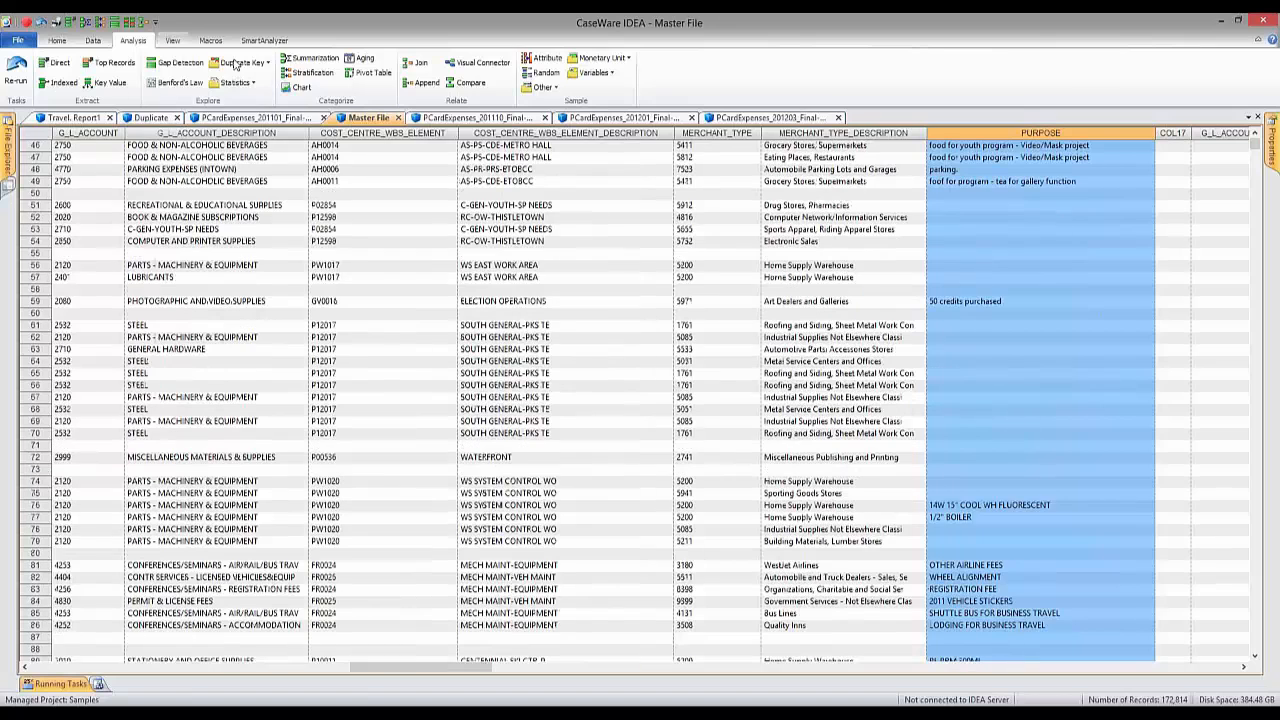
Search the Master File's PURPOSE field for gift* and enlarge the Search Results pane to show more matches
{"action": "left_click", "coordinate": [93, 40]}
{"action": "left_click", "coordinate": [376, 75]}
{"action": "left_click", "coordinate": [712, 370]}
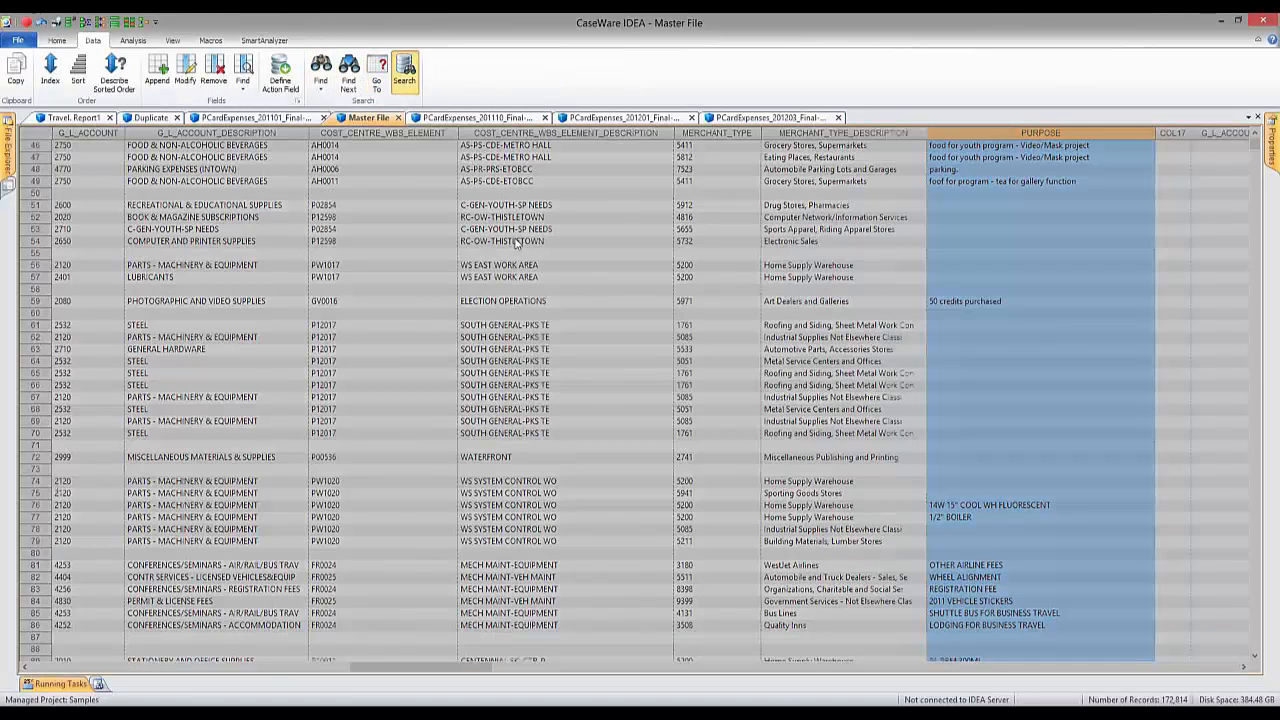
{"action": "left_click", "coordinate": [404, 72]}
{"action": "type", "text": "gift"}
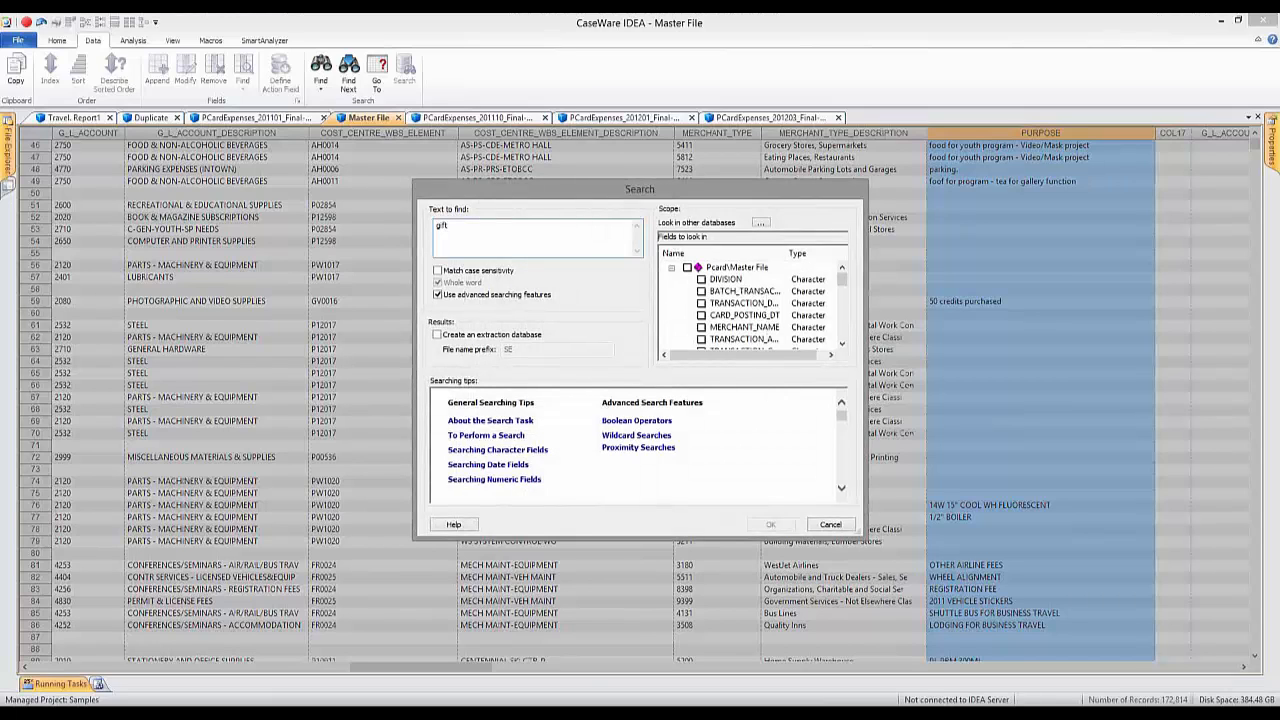
{"action": "left_click", "coordinate": [842, 344]}
{"action": "left_click", "coordinate": [842, 344]}
{"action": "left_click", "coordinate": [843, 345]}
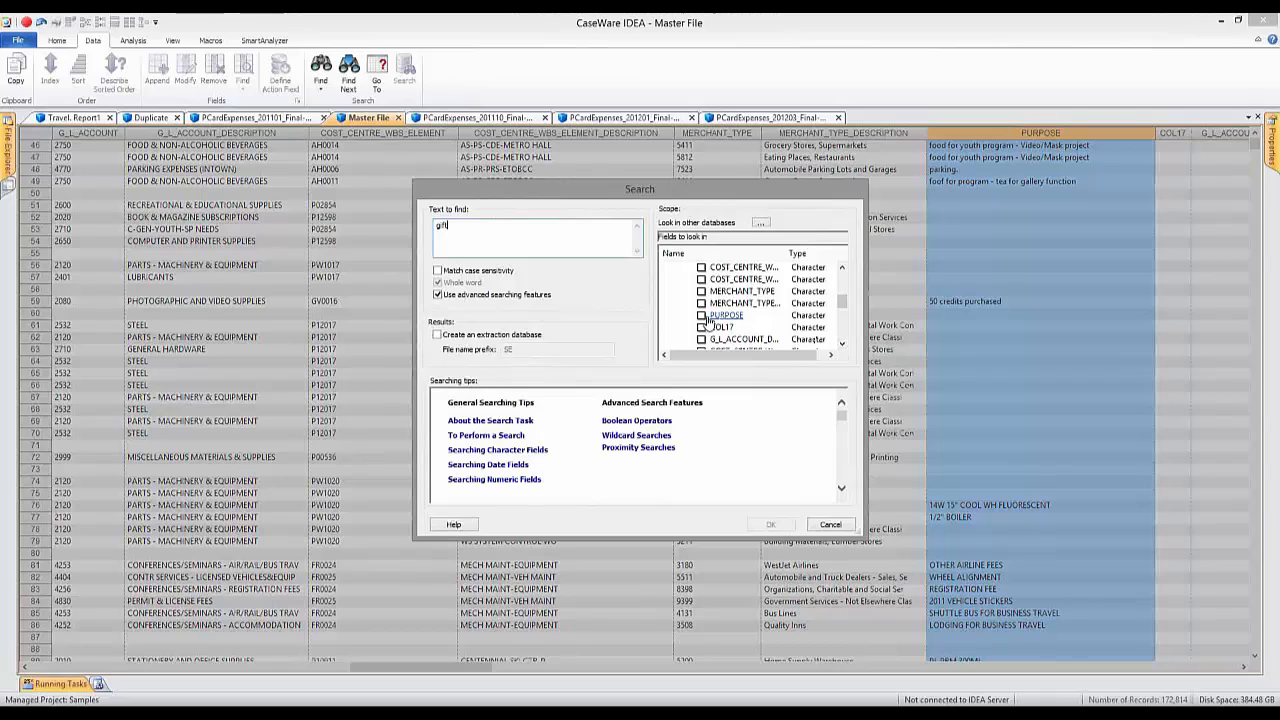
{"action": "left_click", "coordinate": [701, 315]}
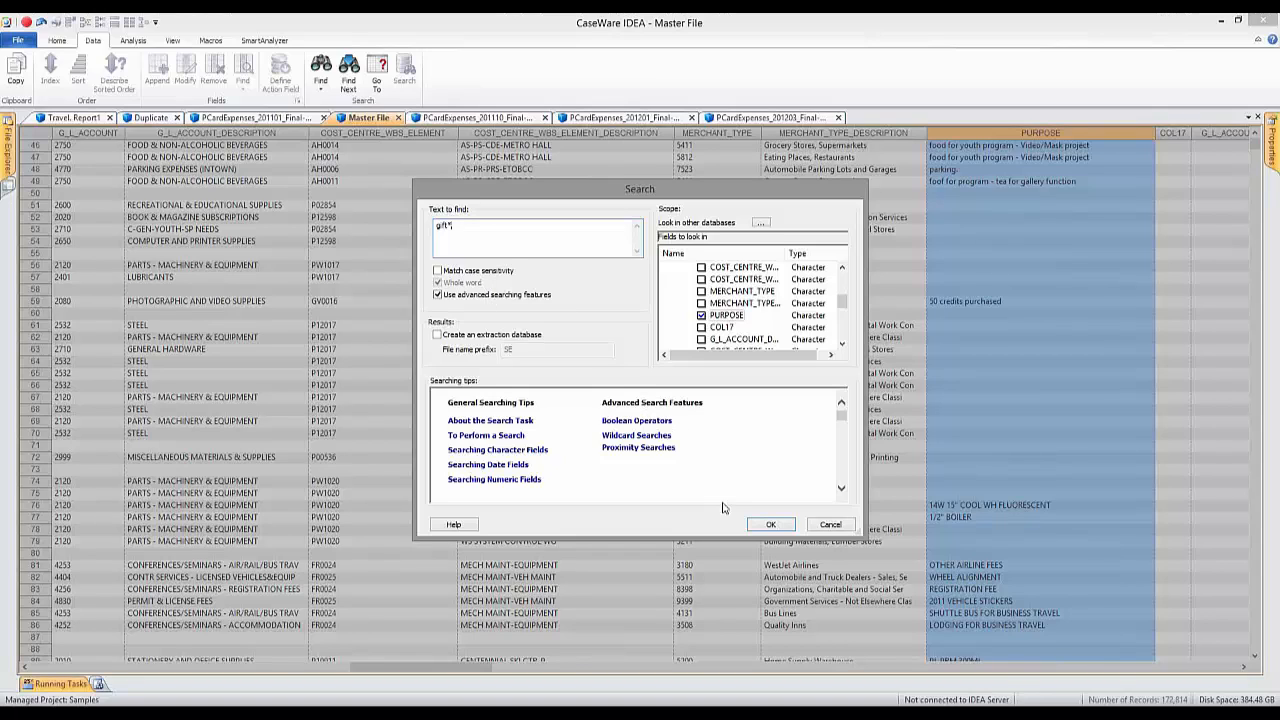
{"action": "left_click", "coordinate": [781, 528]}
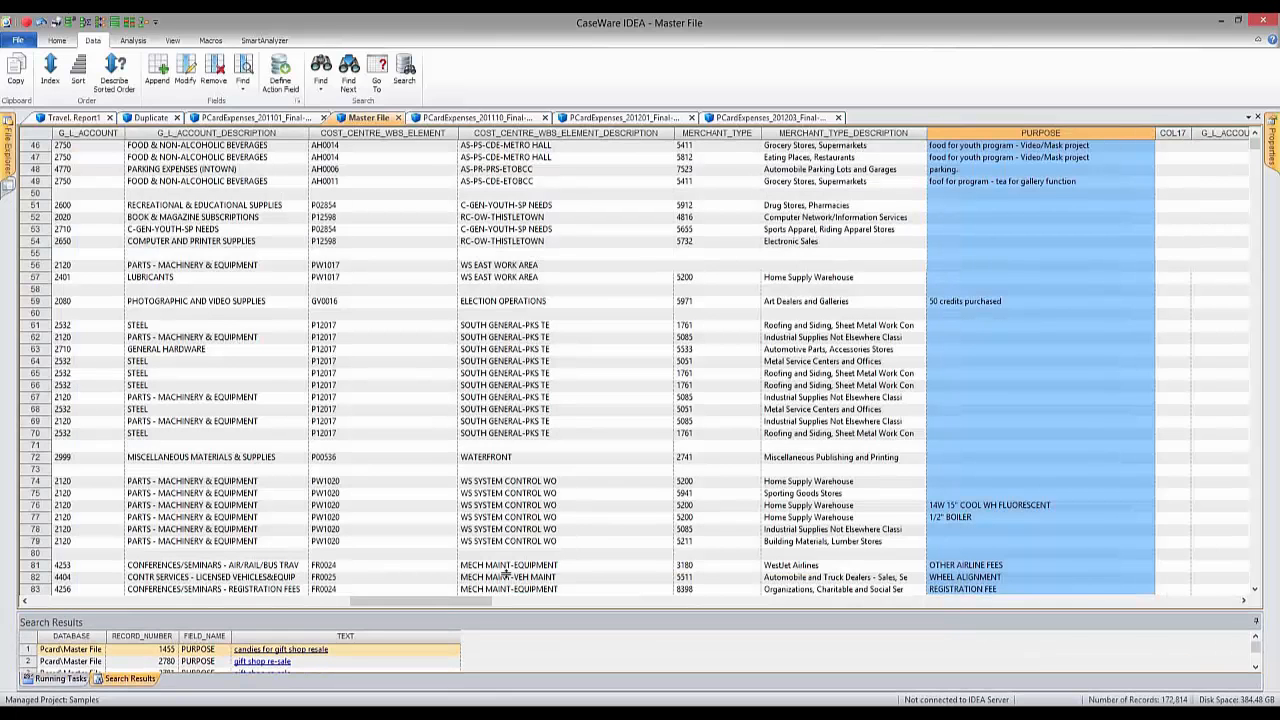
{"action": "left_click_drag", "start_coordinate": [500, 609], "coordinate": [522, 358]}
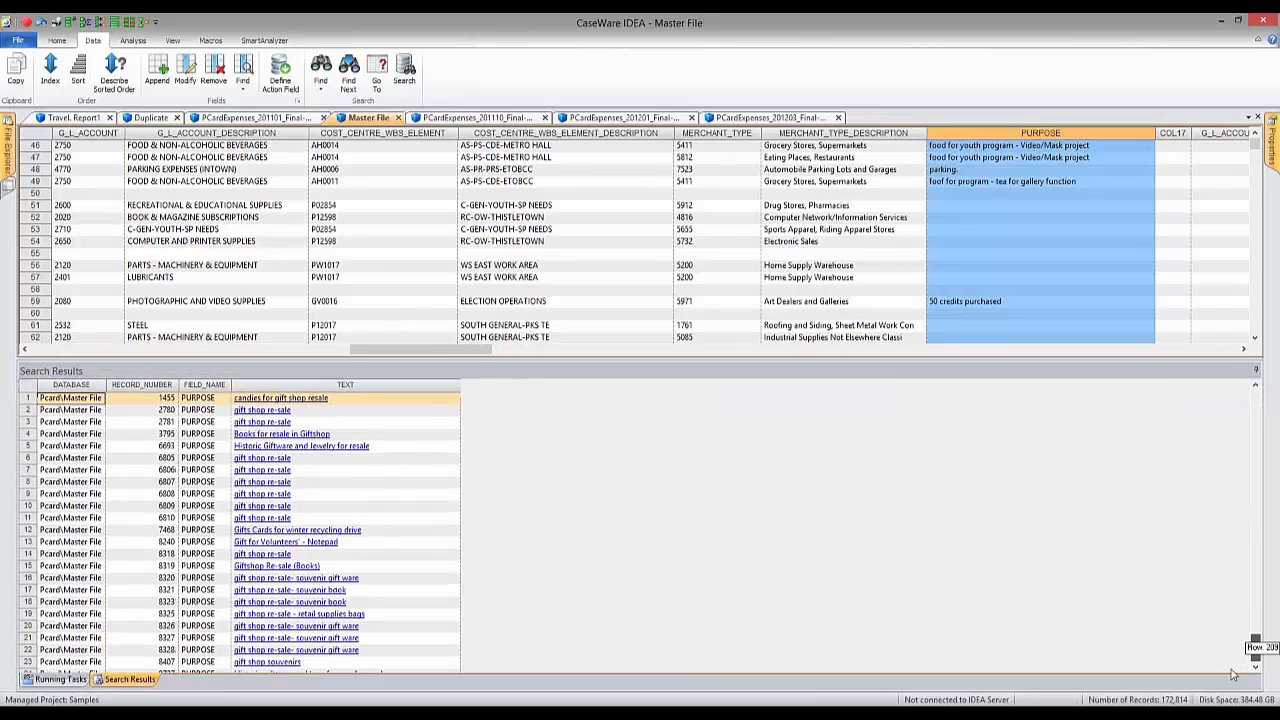
Look through the gift* matches in the Search Results from the end of the list back towards its start
{"action": "left_click_drag", "start_coordinate": [1233, 675], "coordinate": [1177, 673]}
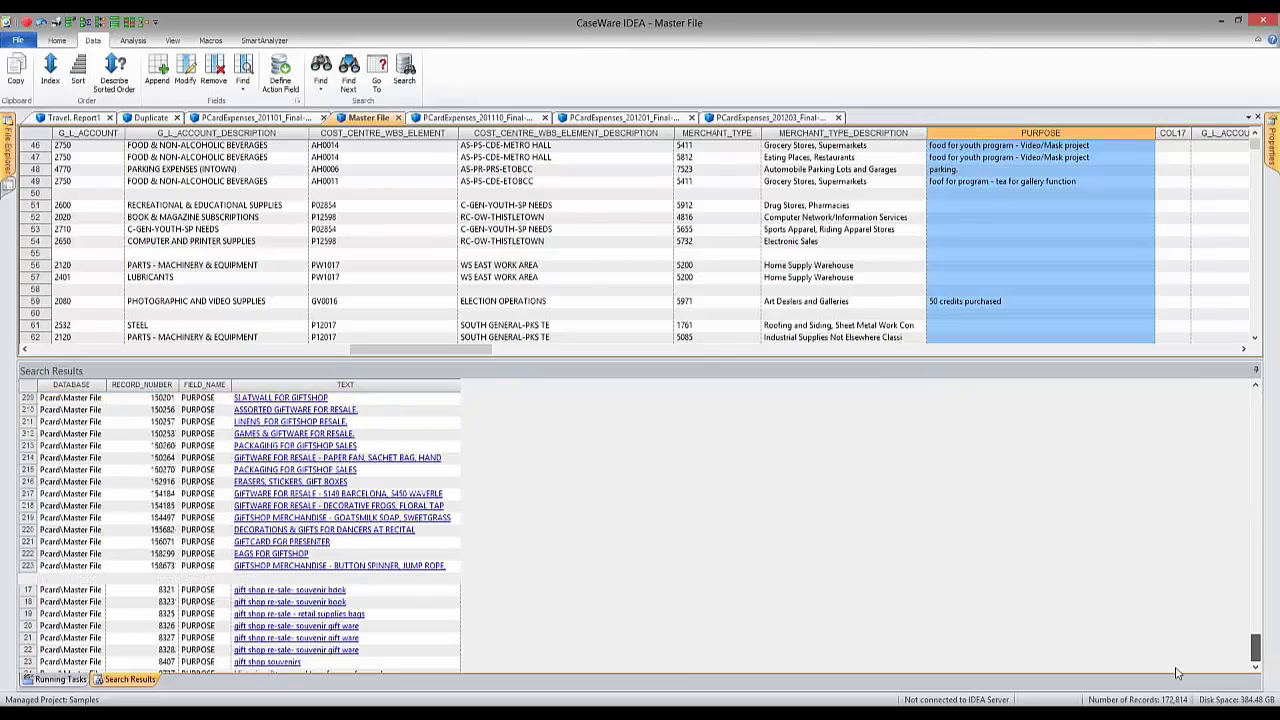
{"action": "left_click_drag", "start_coordinate": [1262, 637], "coordinate": [1237, 555]}
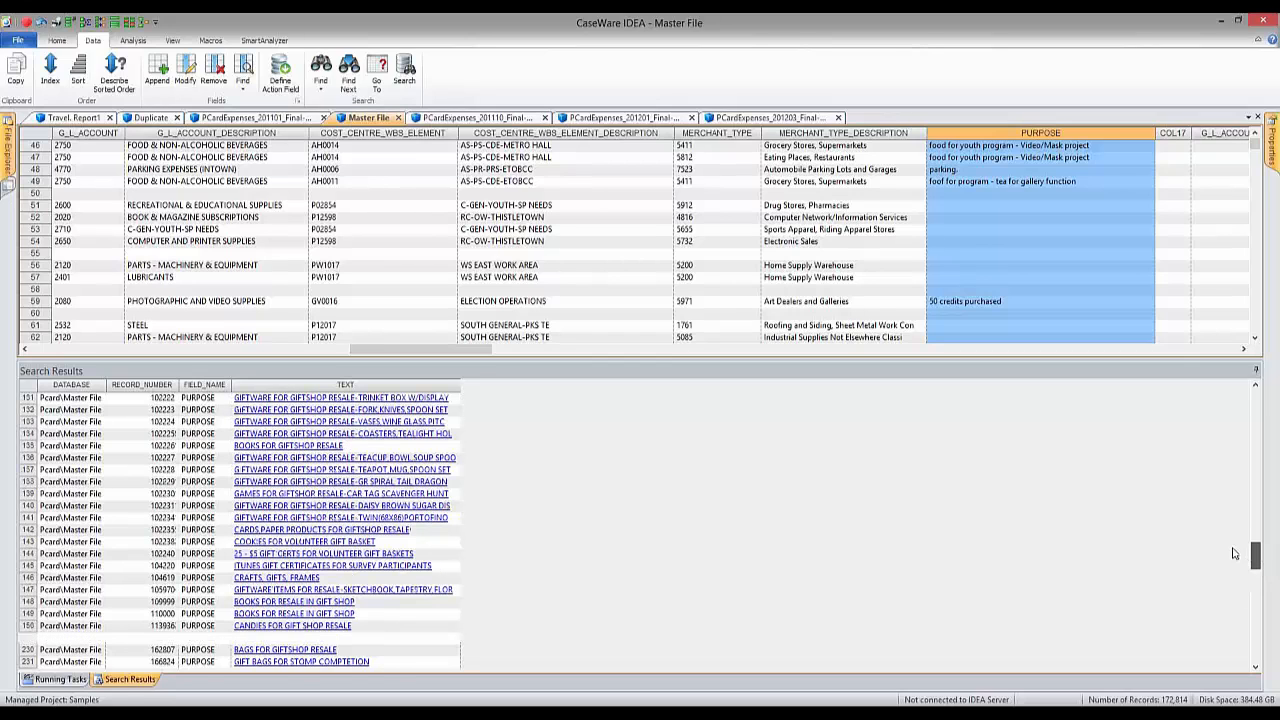
{"action": "left_click", "coordinate": [1257, 510]}
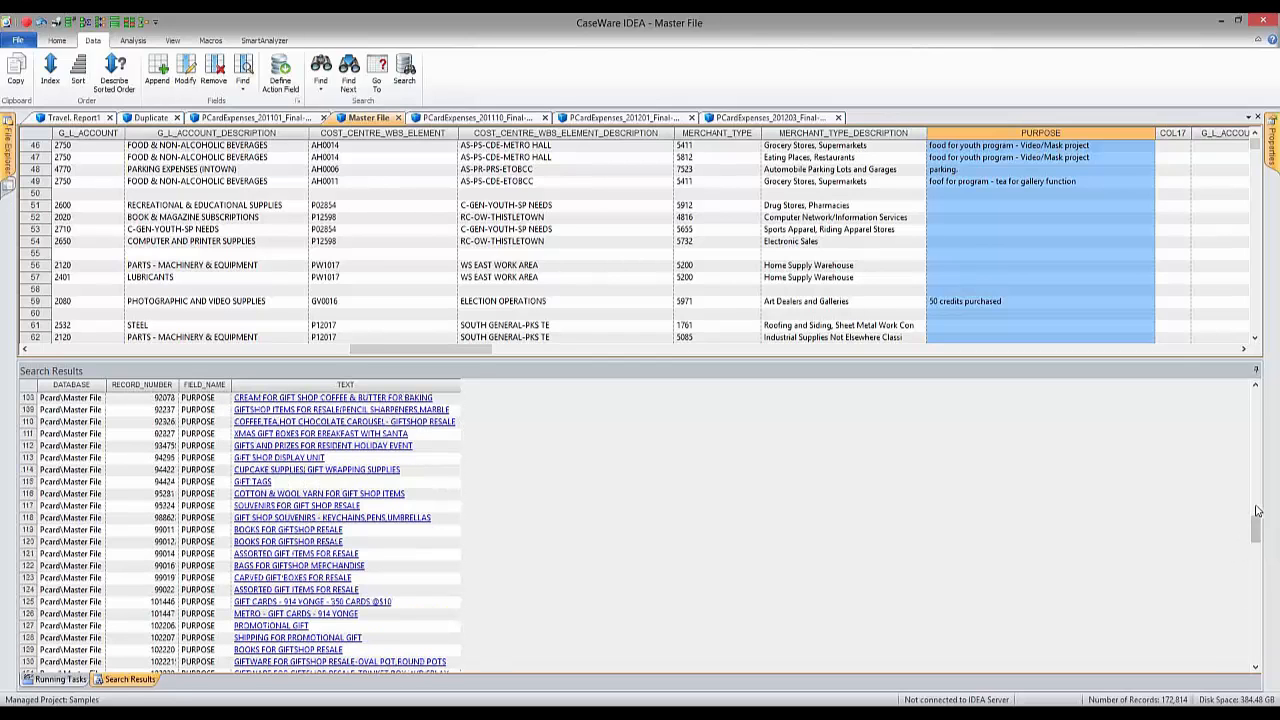
{"action": "left_click", "coordinate": [1257, 510]}
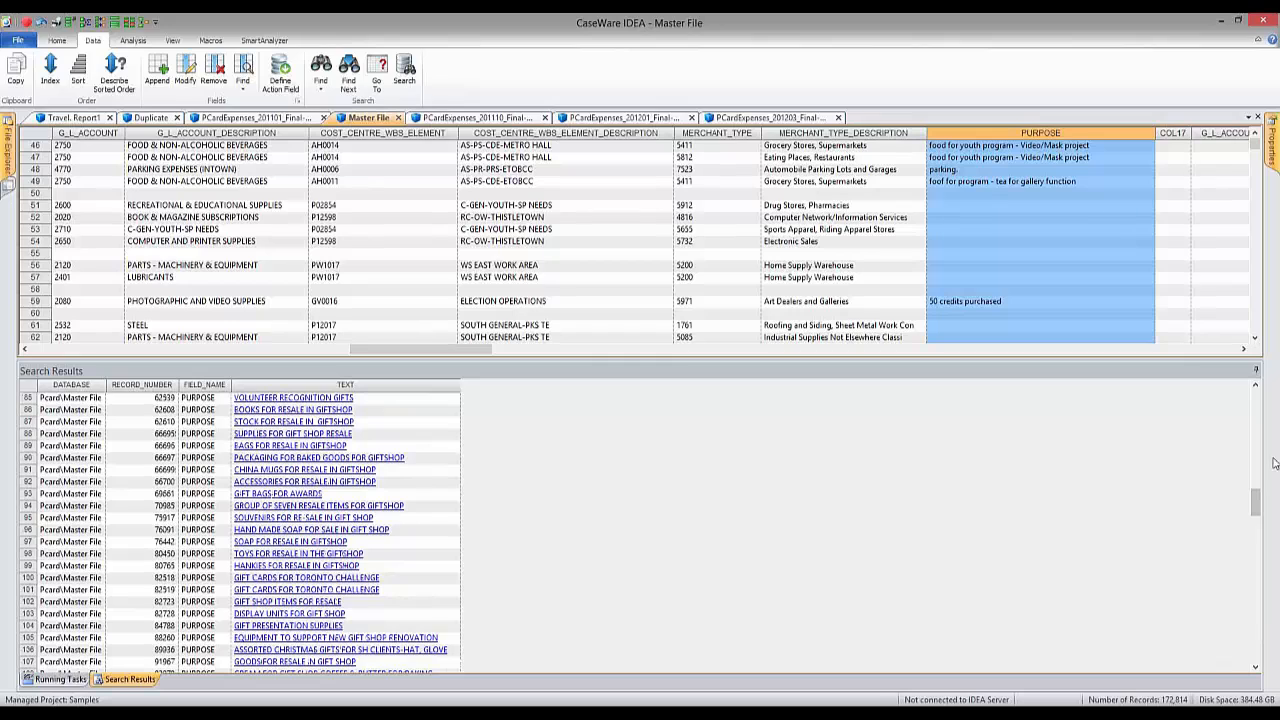
{"action": "left_click", "coordinate": [1258, 459]}
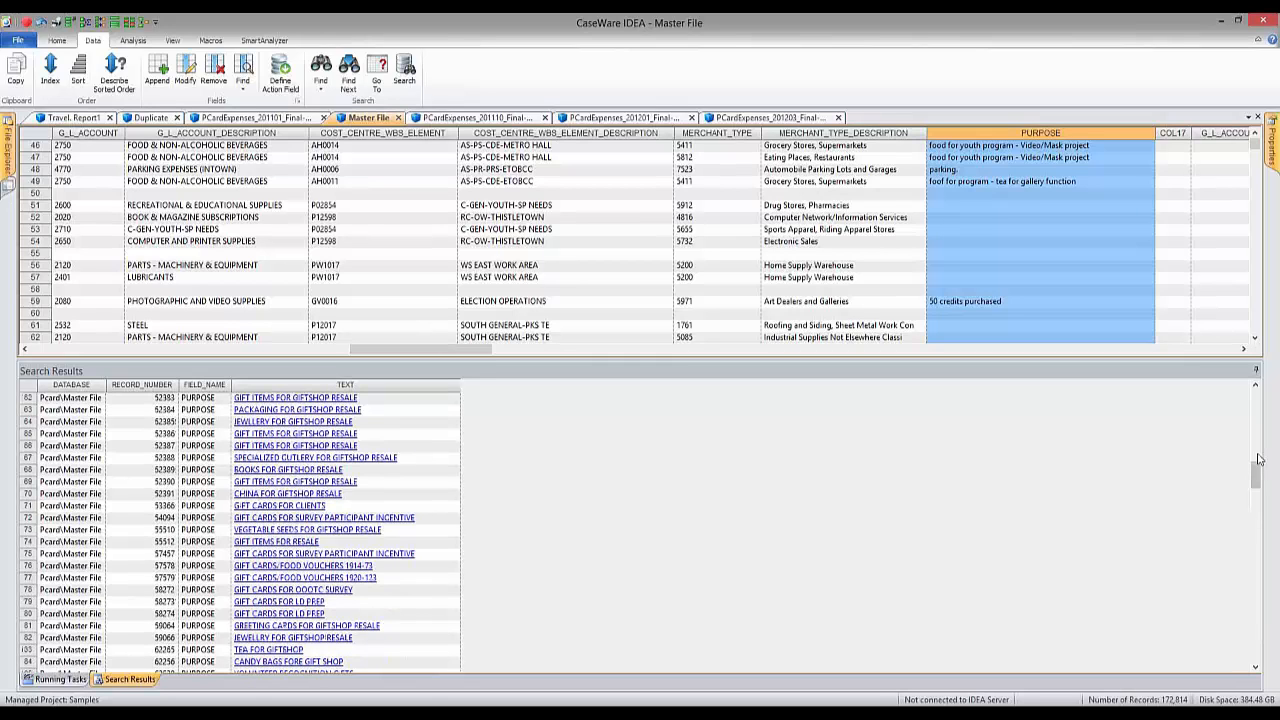
{"action": "left_click", "coordinate": [1258, 459]}
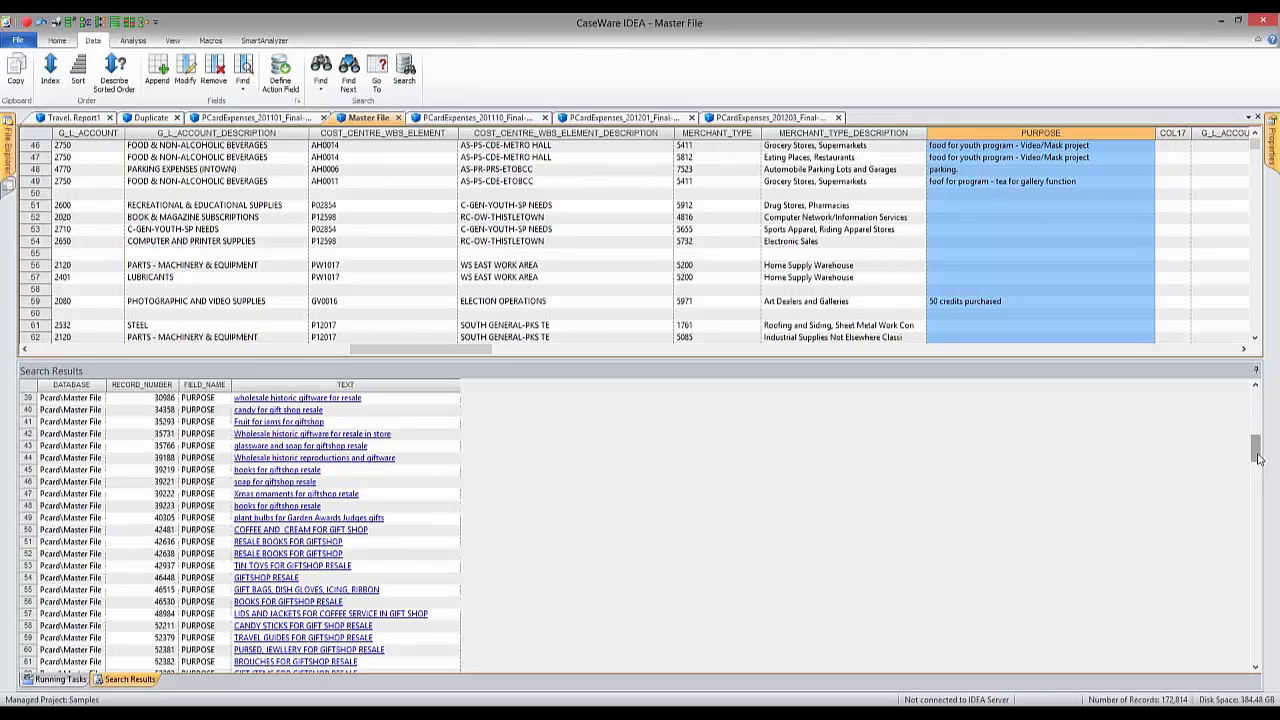
{"action": "left_click_drag", "start_coordinate": [1258, 459], "coordinate": [1258, 442]}
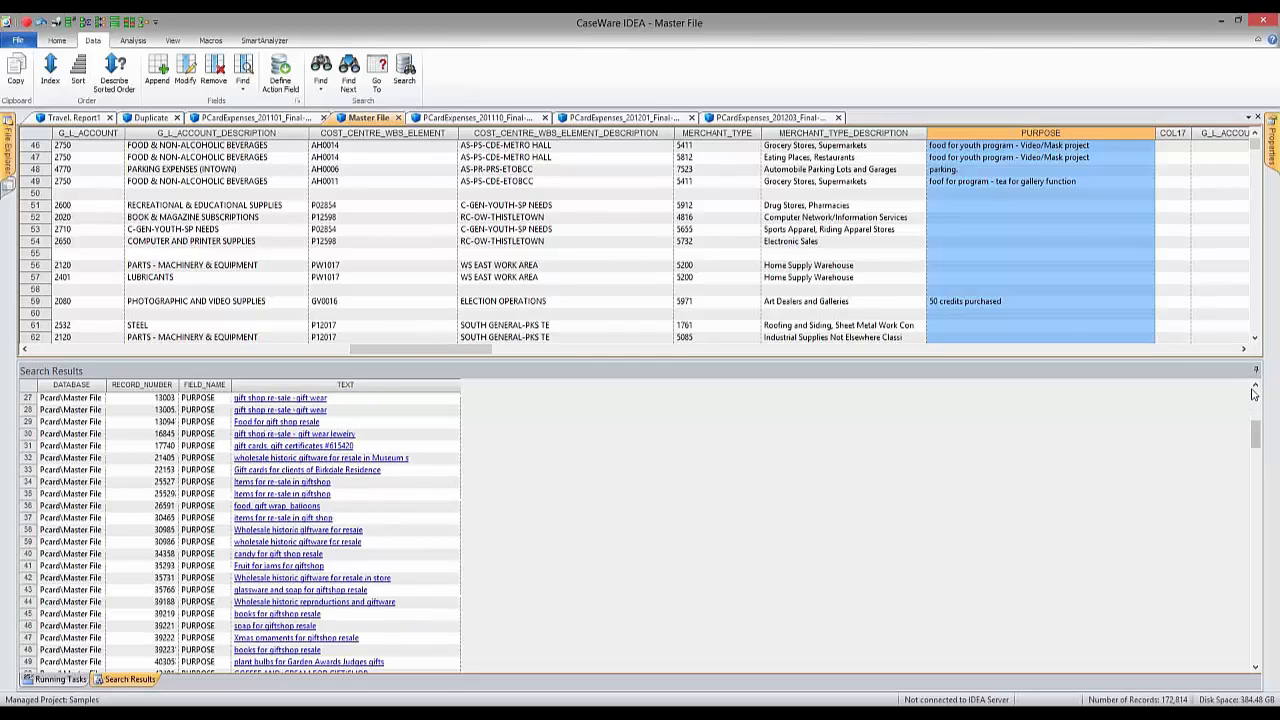
{"action": "left_click", "coordinate": [1255, 386]}
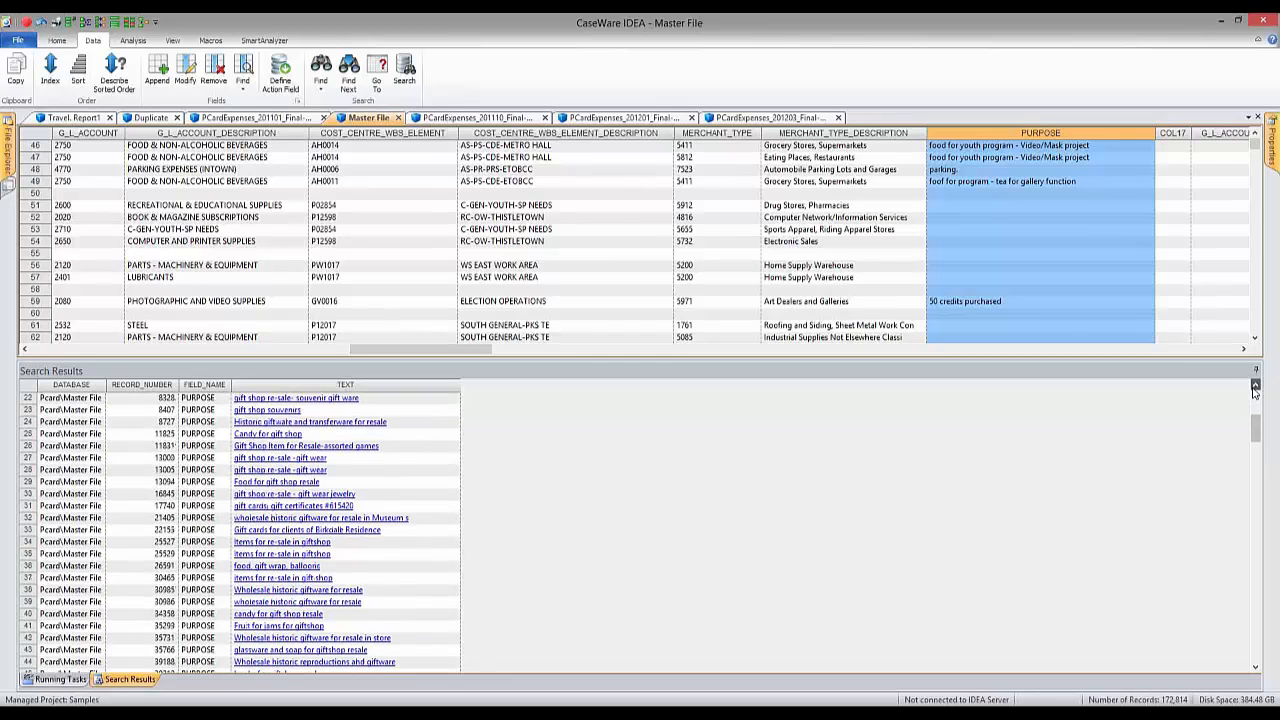
{"action": "left_click", "coordinate": [1255, 386]}
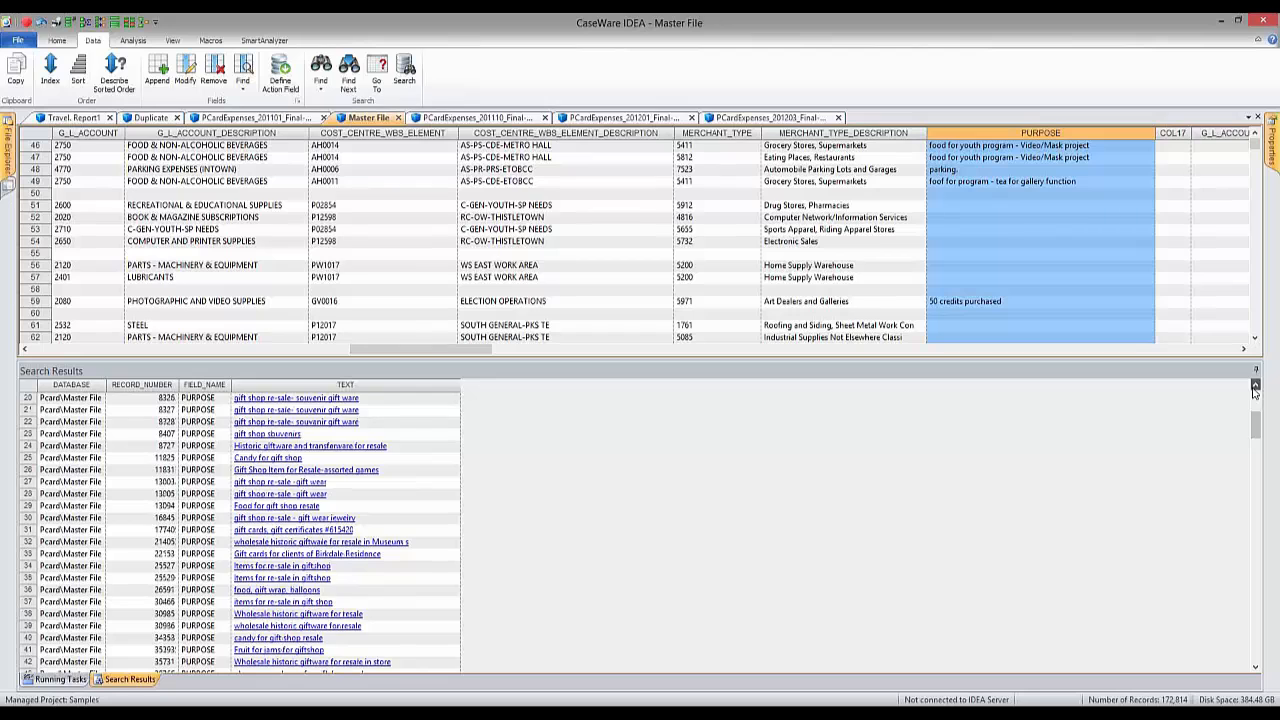
{"action": "left_click", "coordinate": [1255, 386]}
Open the "GIFT CARDS FOR CLIENTS" match in the Master File and collapse the Search Results pane
{"action": "left_click", "coordinate": [1258, 546]}
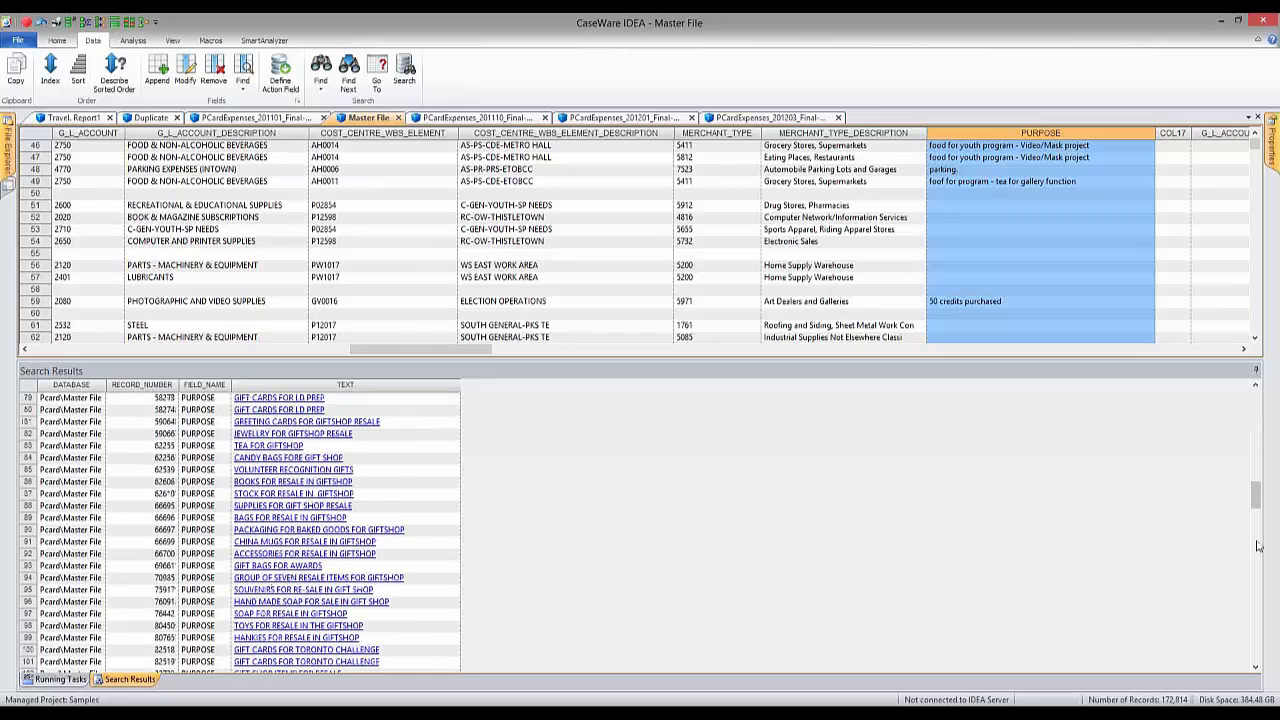
{"action": "left_click", "coordinate": [1258, 546]}
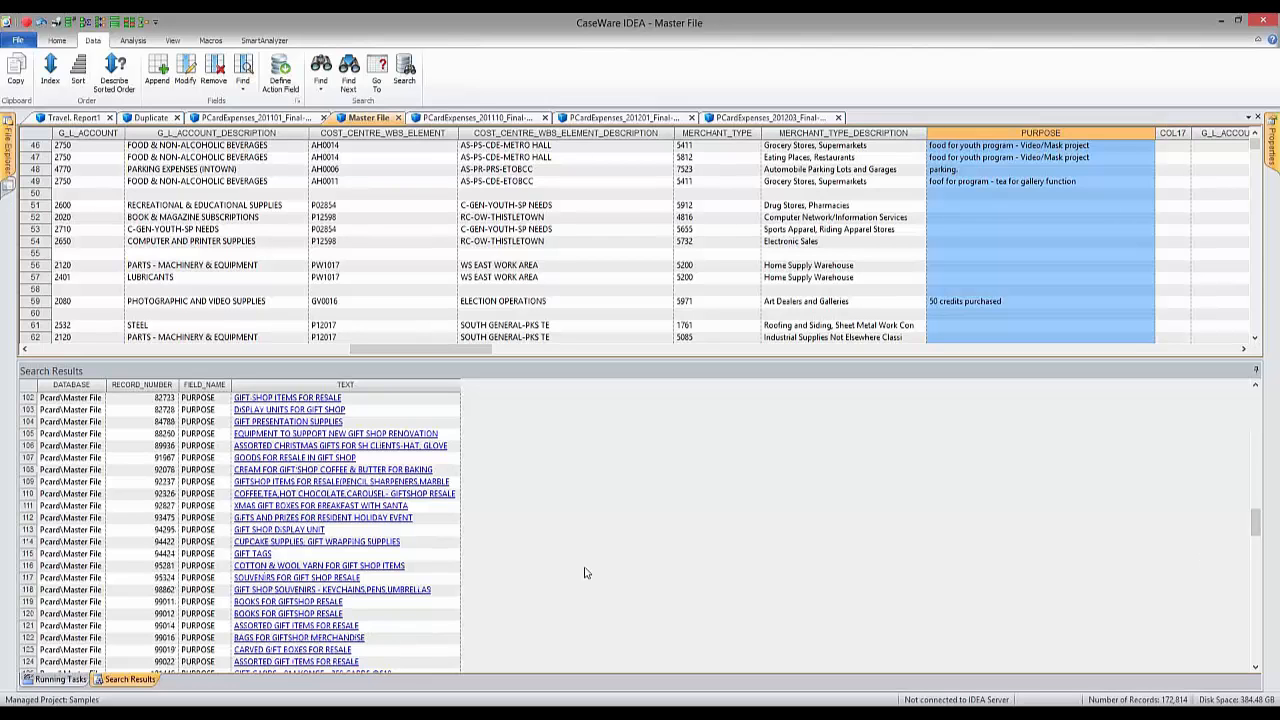
{"action": "scroll", "coordinate": [585, 572], "scroll_direction": "up", "scroll_amount": 4}
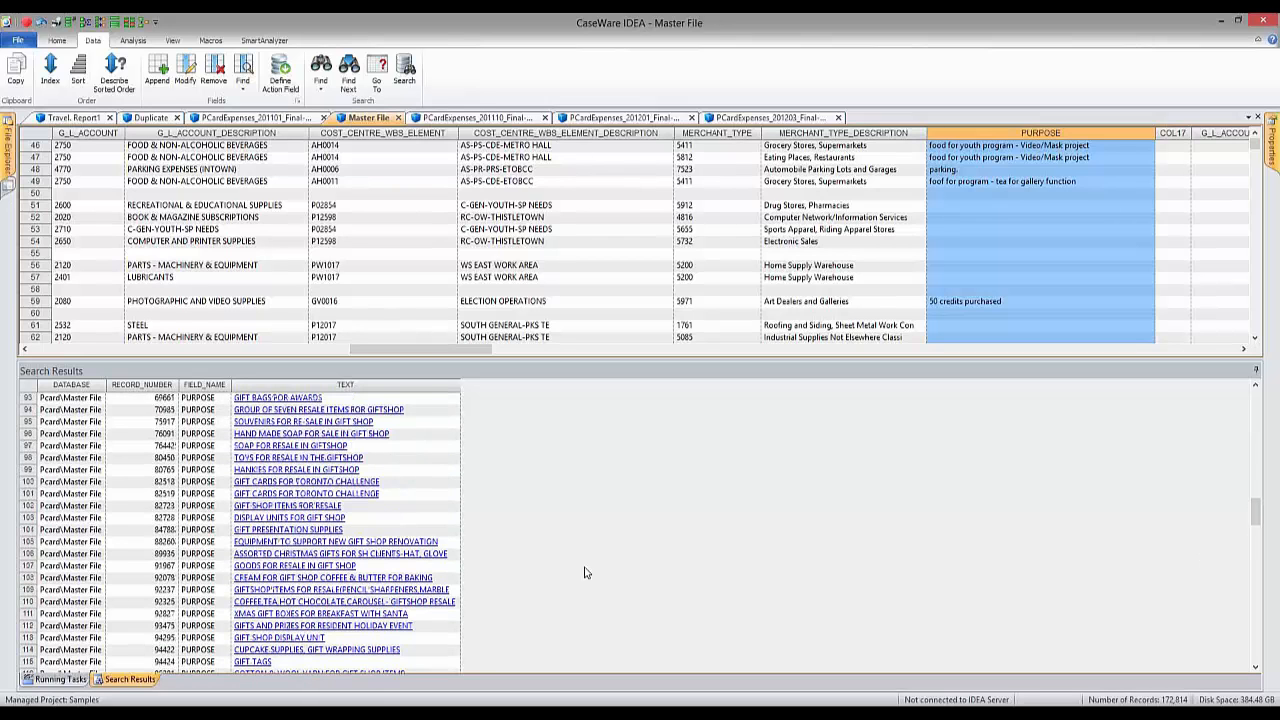
{"action": "scroll", "coordinate": [585, 572], "scroll_direction": "up", "scroll_amount": 1}
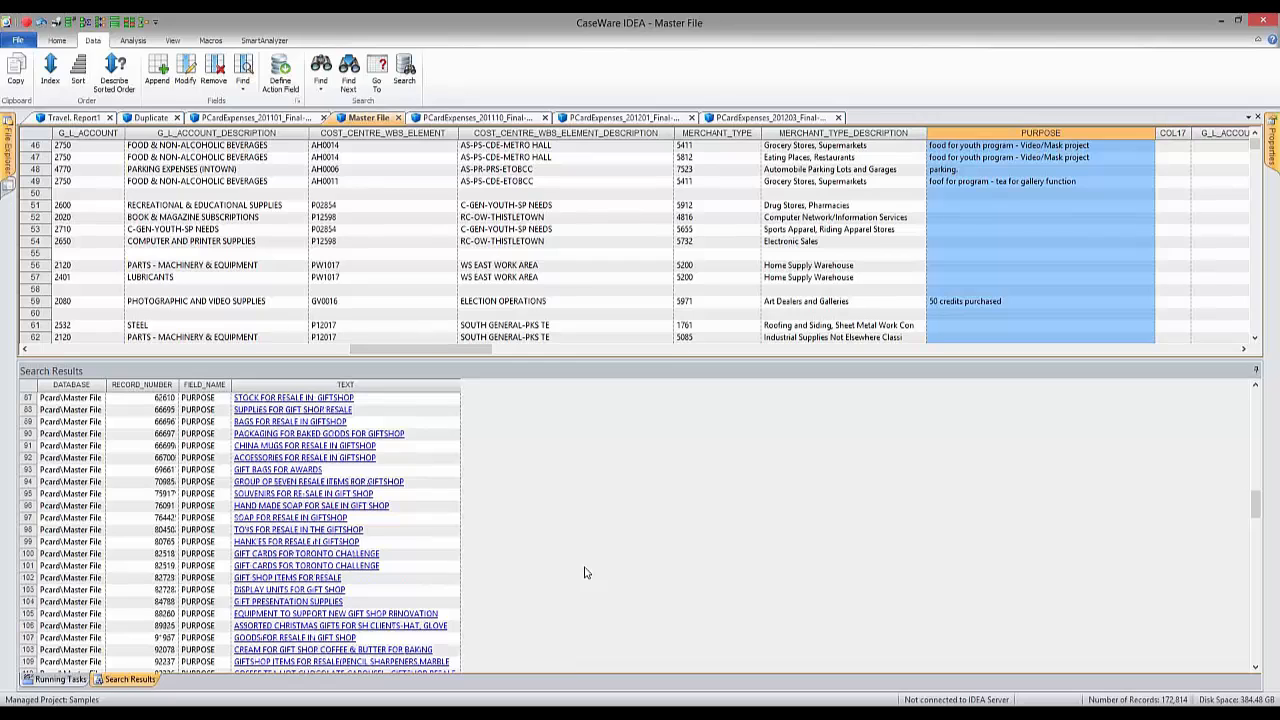
{"action": "scroll", "coordinate": [585, 572], "scroll_direction": "up", "scroll_amount": 6}
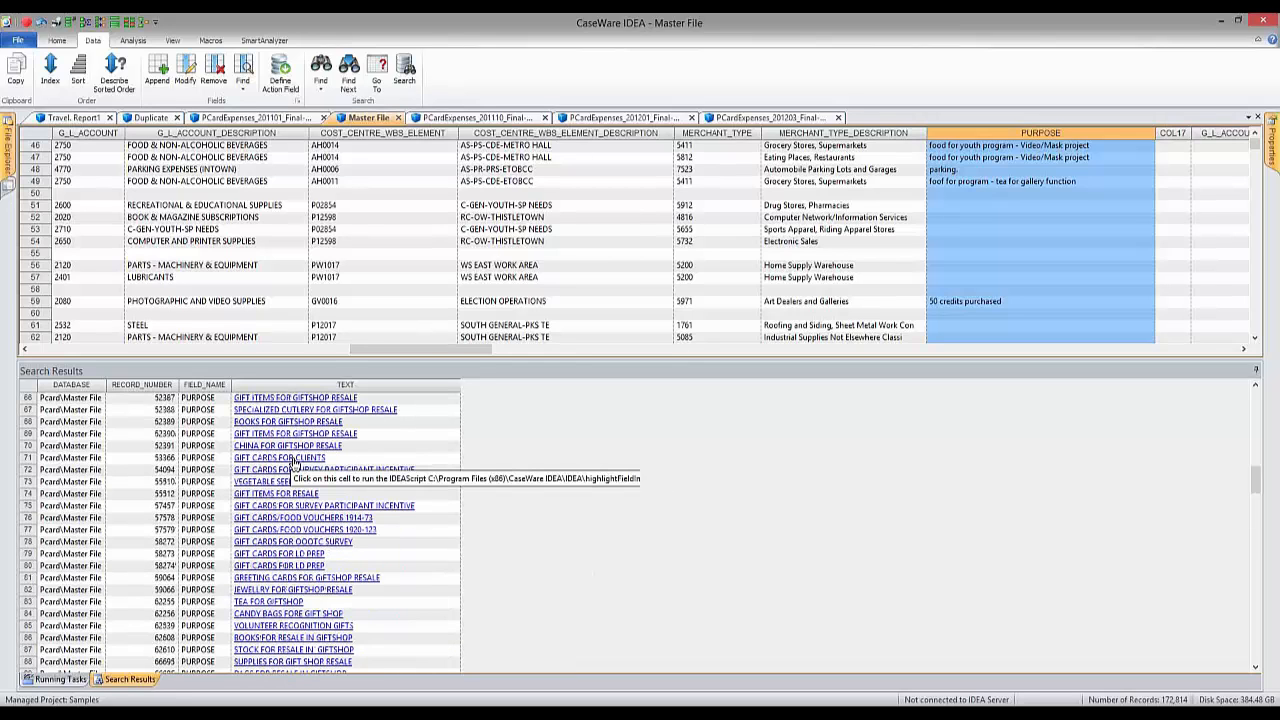
{"action": "left_click", "coordinate": [293, 458]}
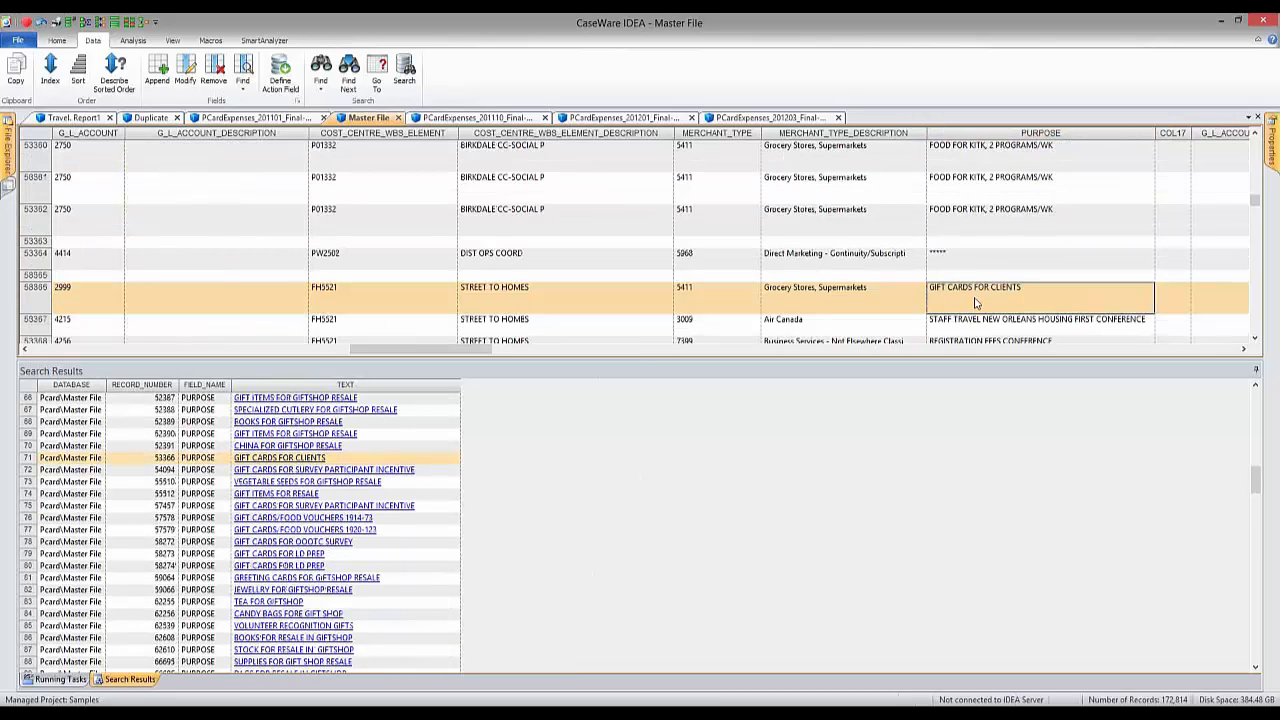
{"action": "left_click", "coordinate": [1257, 372]}
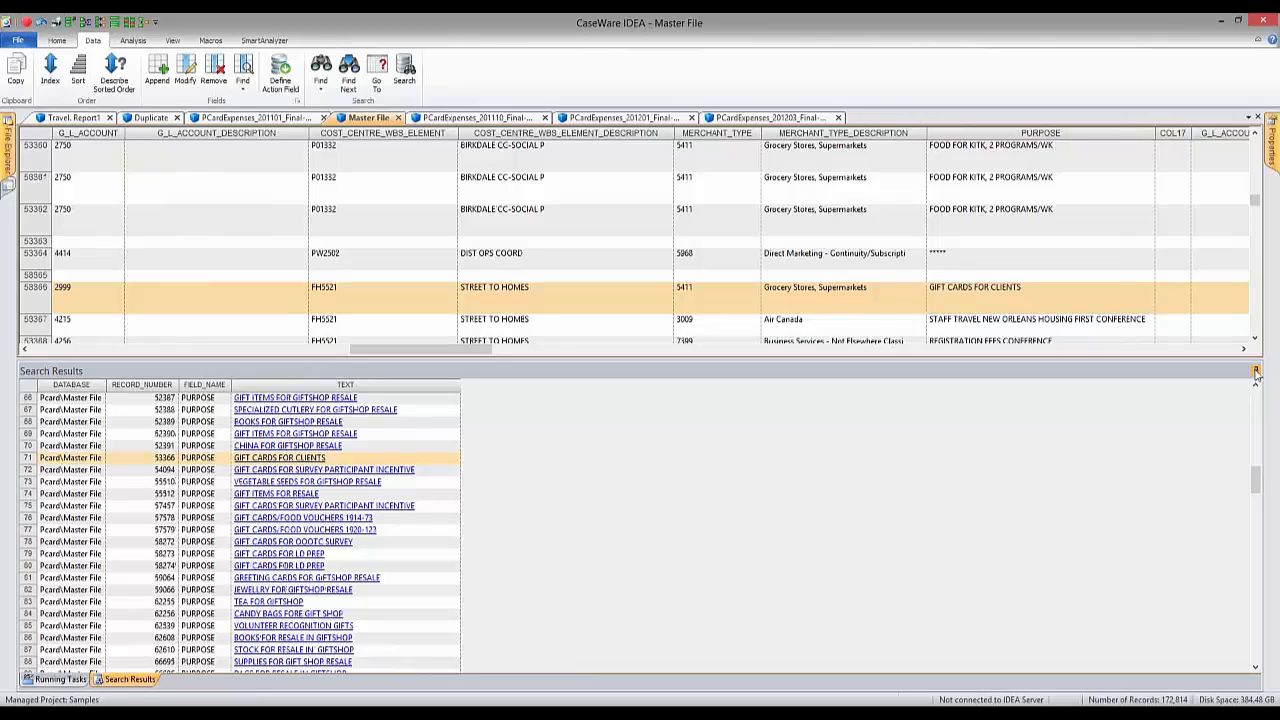
{"action": "left_click", "coordinate": [1071, 303]}
Examine the gift card record's merchant type, cost centre and G/L account fields, moving back from its purpose
{"action": "key", "text": "Left"}
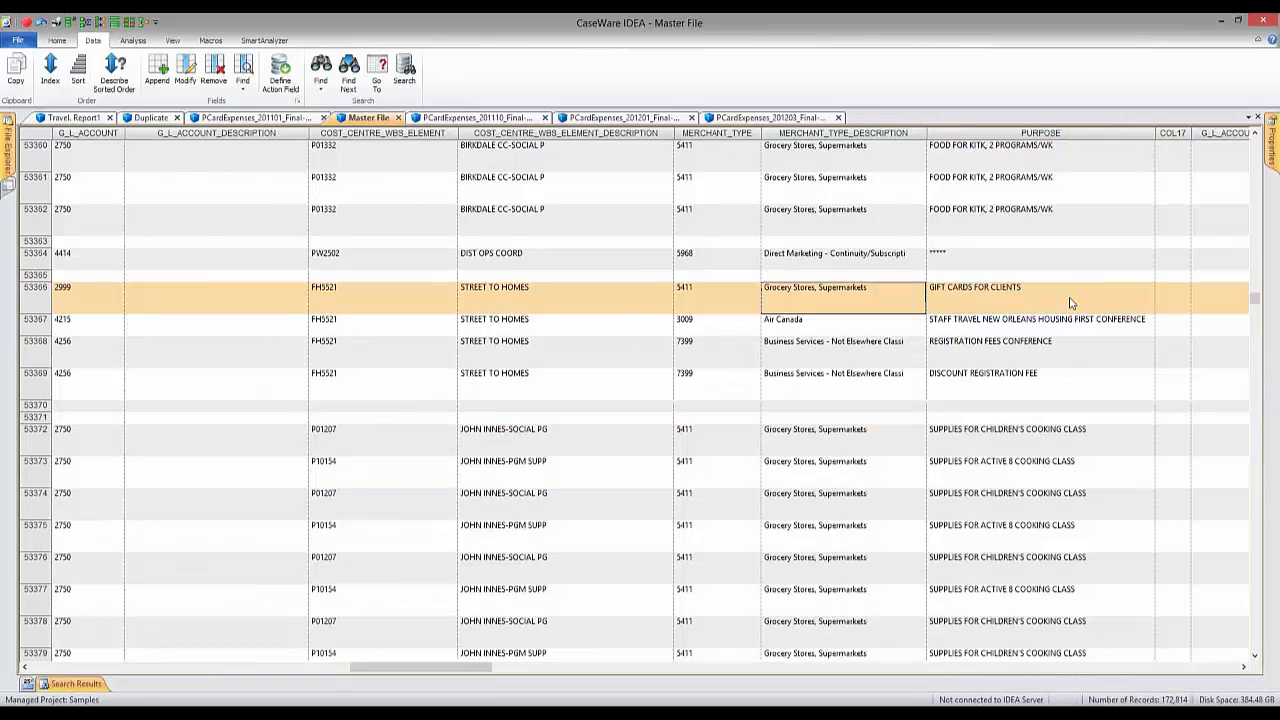
{"action": "key", "text": "Left"}
{"action": "key", "text": "Left"}
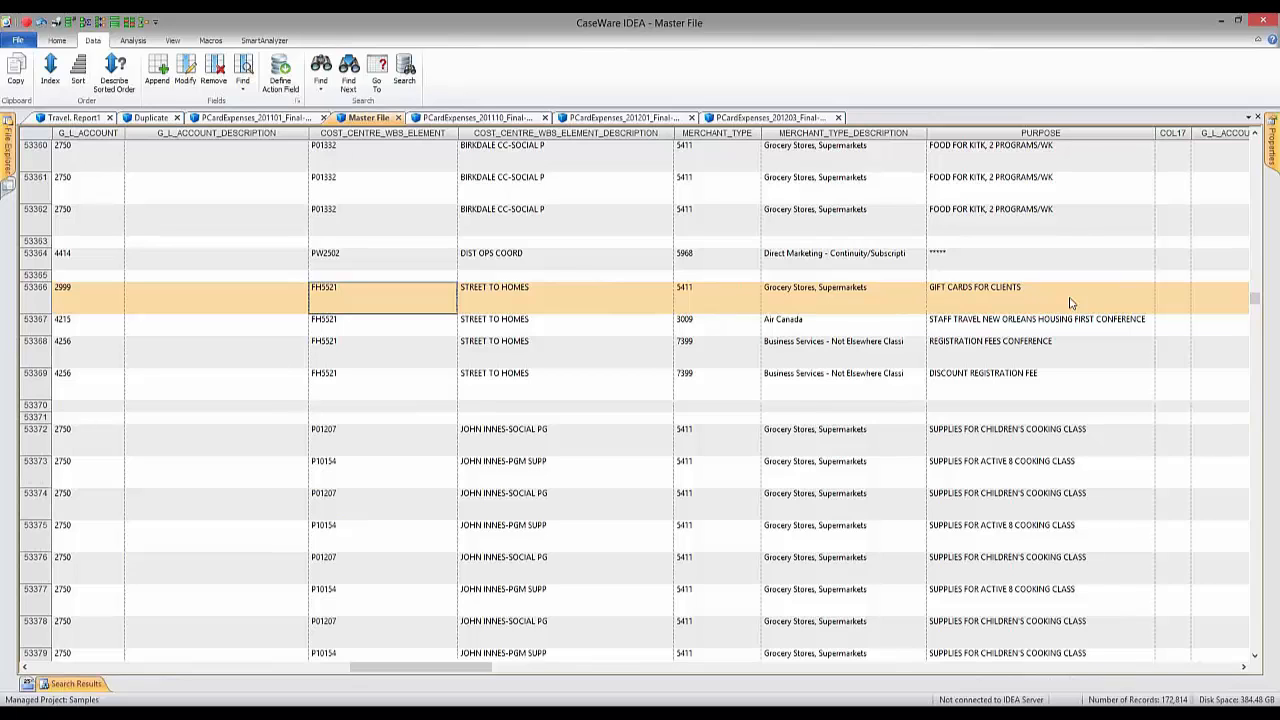
{"action": "key", "text": "Left"}
{"action": "key", "text": "Left"}
{"action": "key", "text": "Left"}
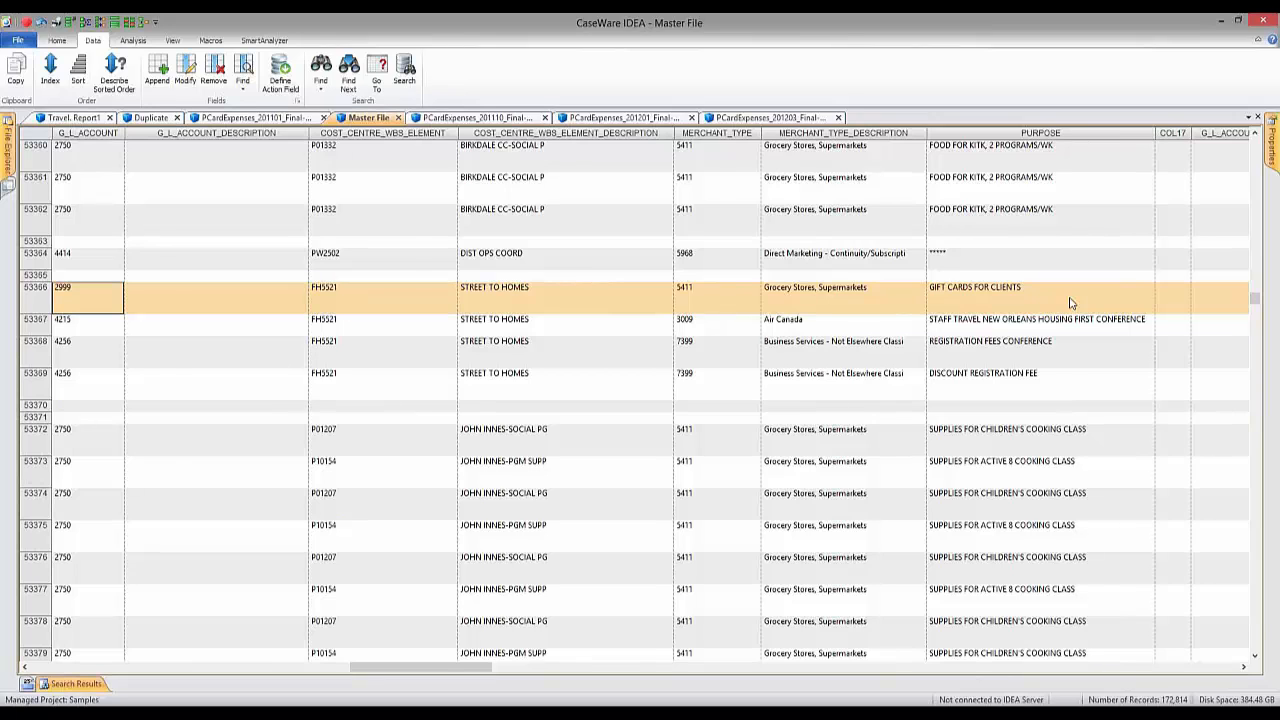
Examine the gift card record's original amount, transaction amount, merchant name and date fields
{"action": "key", "text": "Left"}
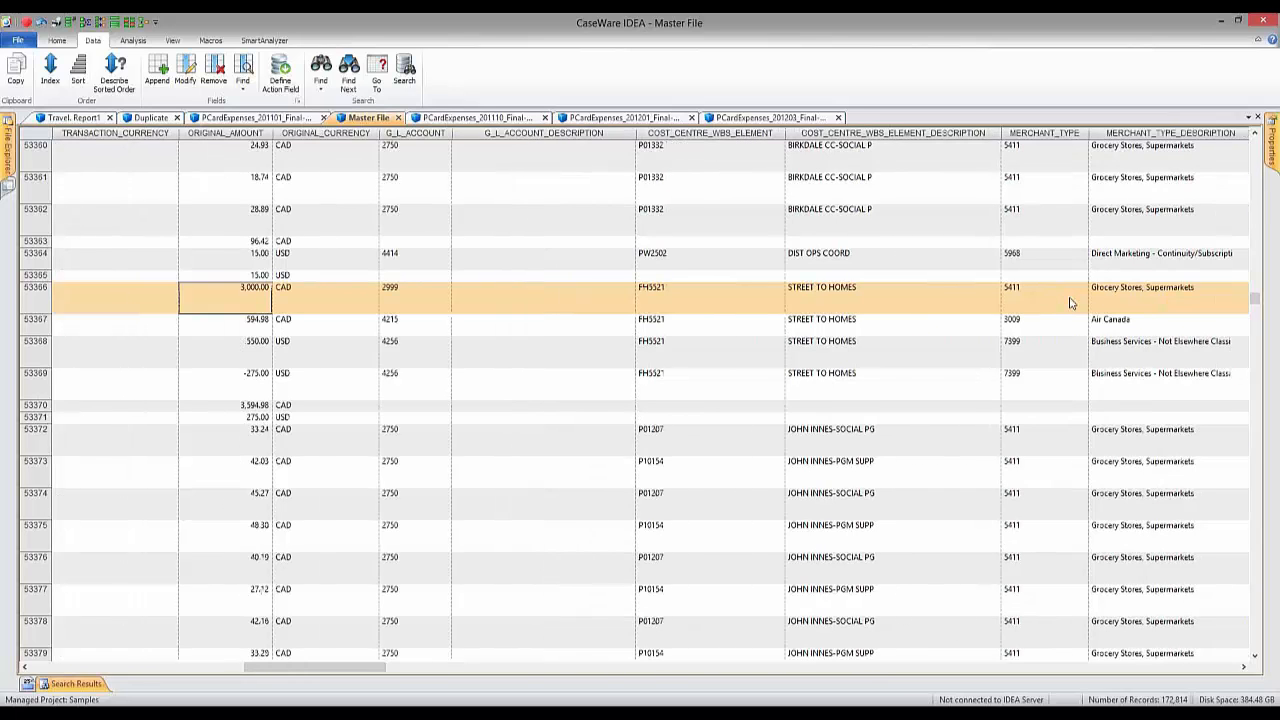
{"action": "key", "text": "Left"}
{"action": "key", "text": "Left"}
{"action": "key", "text": "Left"}
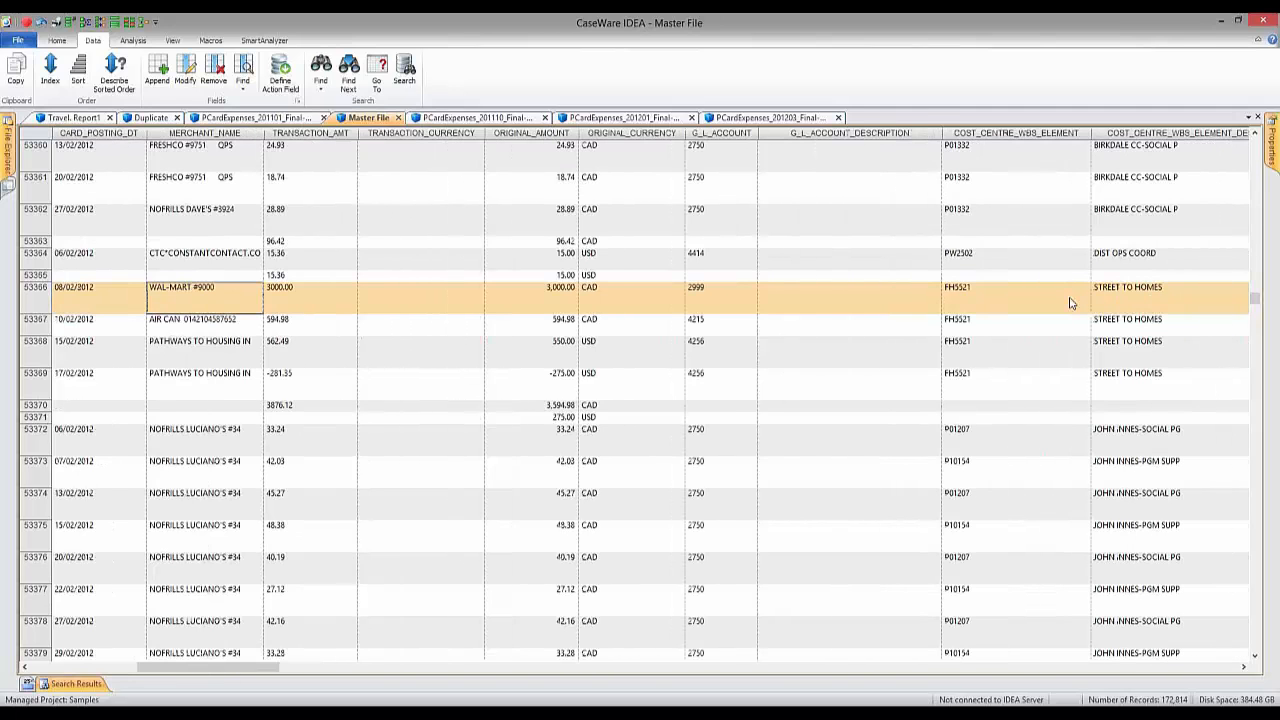
{"action": "key", "text": "Left"}
{"action": "key", "text": "Left"}
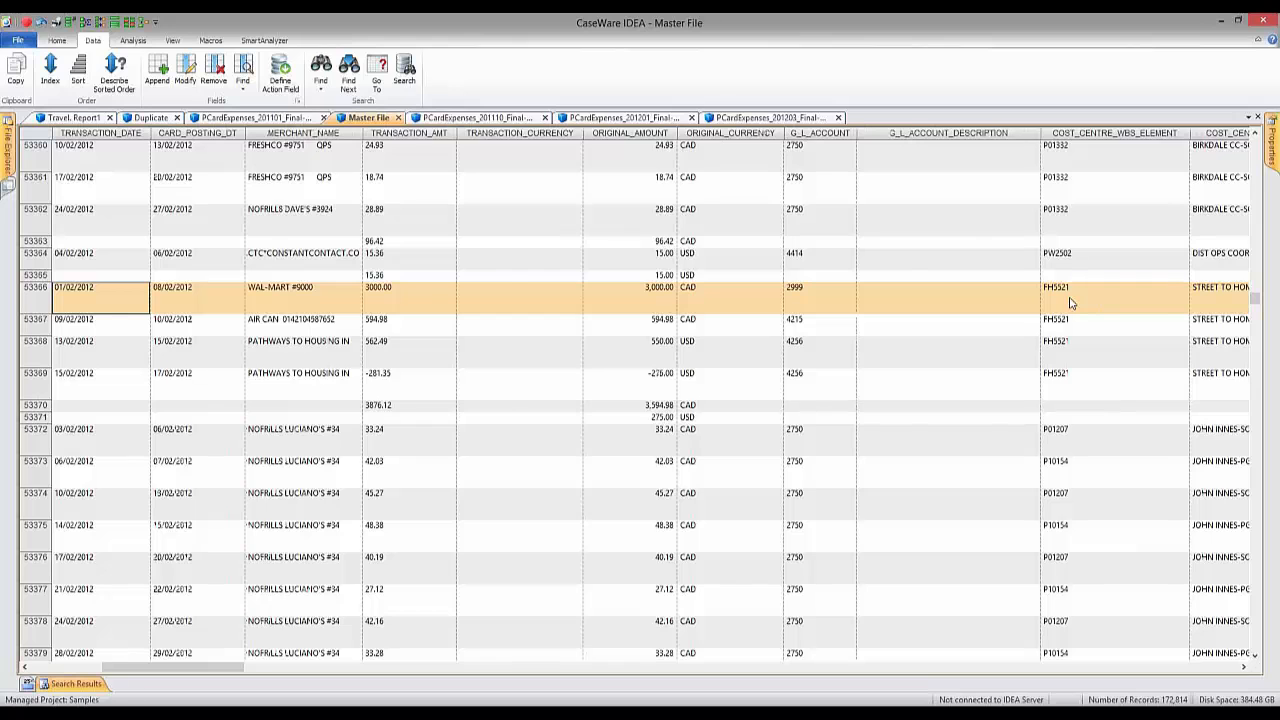
{"action": "key", "text": "Left"}
{"action": "key", "text": "Left"}
Go back across the gift card record from its transaction date past the amount and cost centre fields to the merchant type description
{"action": "key", "text": "Right"}
{"action": "key", "text": "Right"}
{"action": "key", "text": "Right"}
{"action": "key", "text": "Right"}
{"action": "key", "text": "Right"}
{"action": "key", "text": "Right"}
{"action": "key", "text": "Right"}
{"action": "key", "text": "Right"}
{"action": "key", "text": "Right"}
{"action": "key", "text": "Right"}
{"action": "key", "text": "Right"}
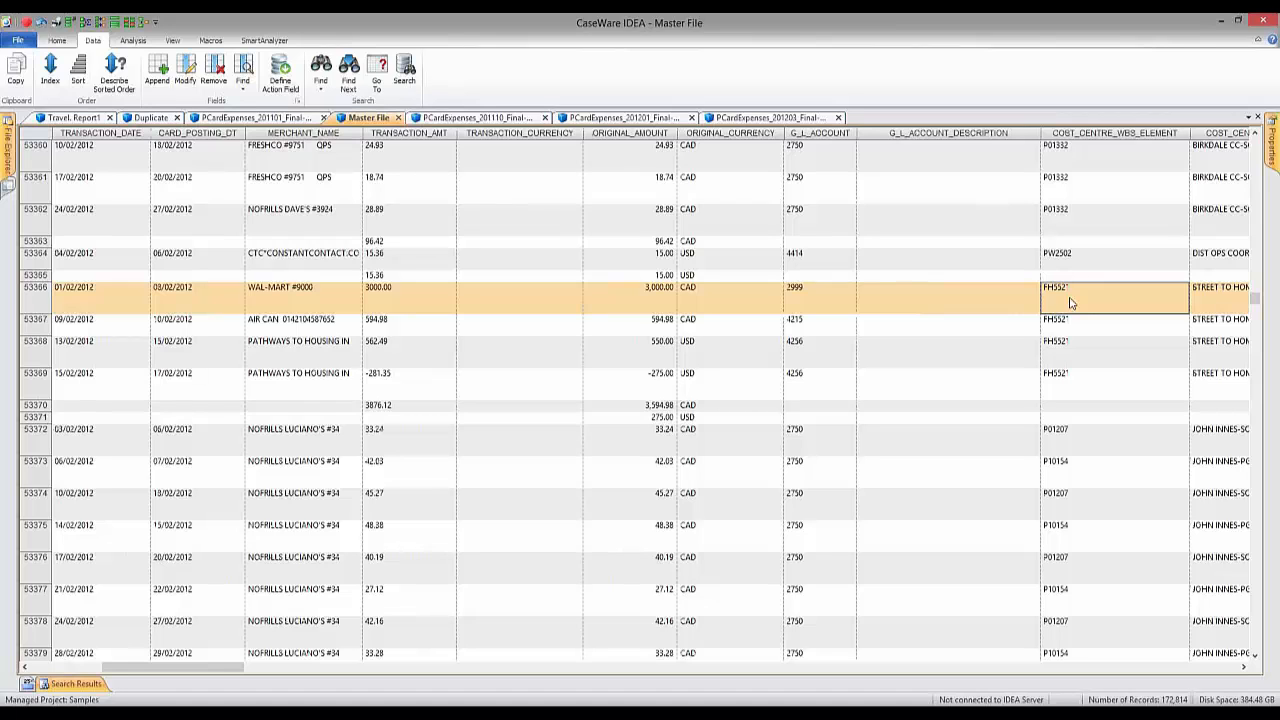
{"action": "key", "text": "Right"}
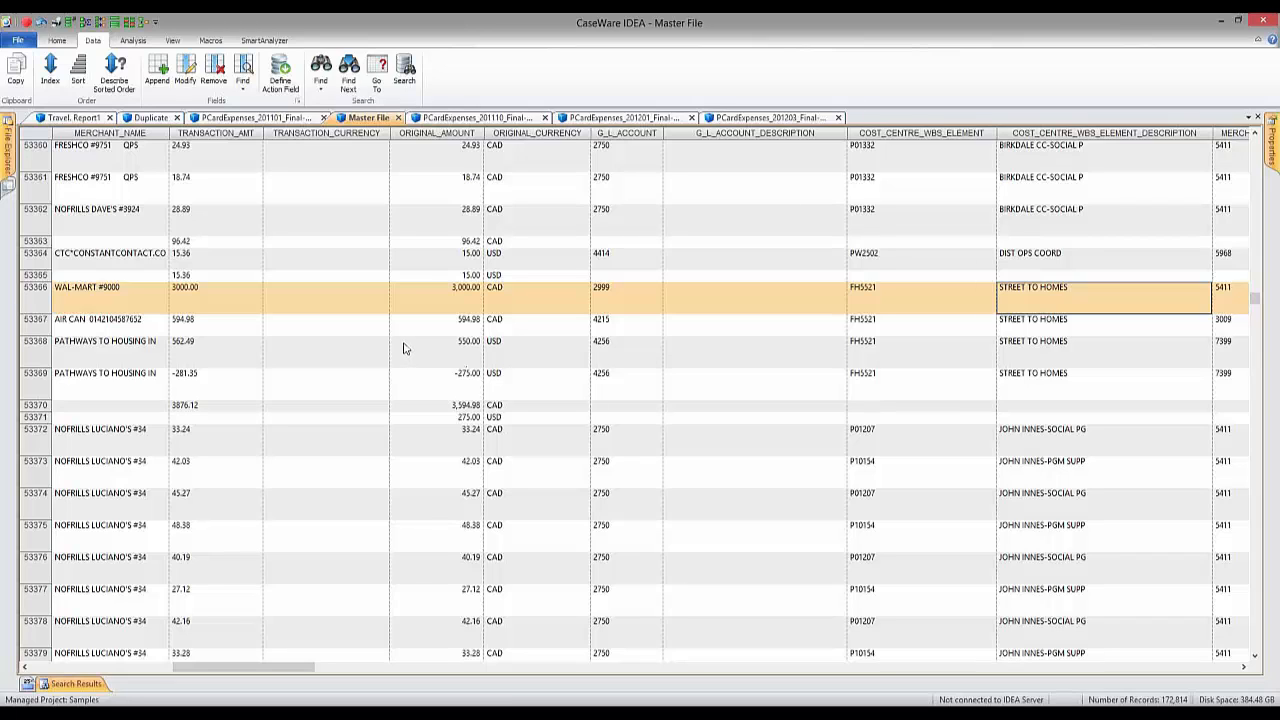
{"action": "key", "text": "Right"}
{"action": "key", "text": "Right"}
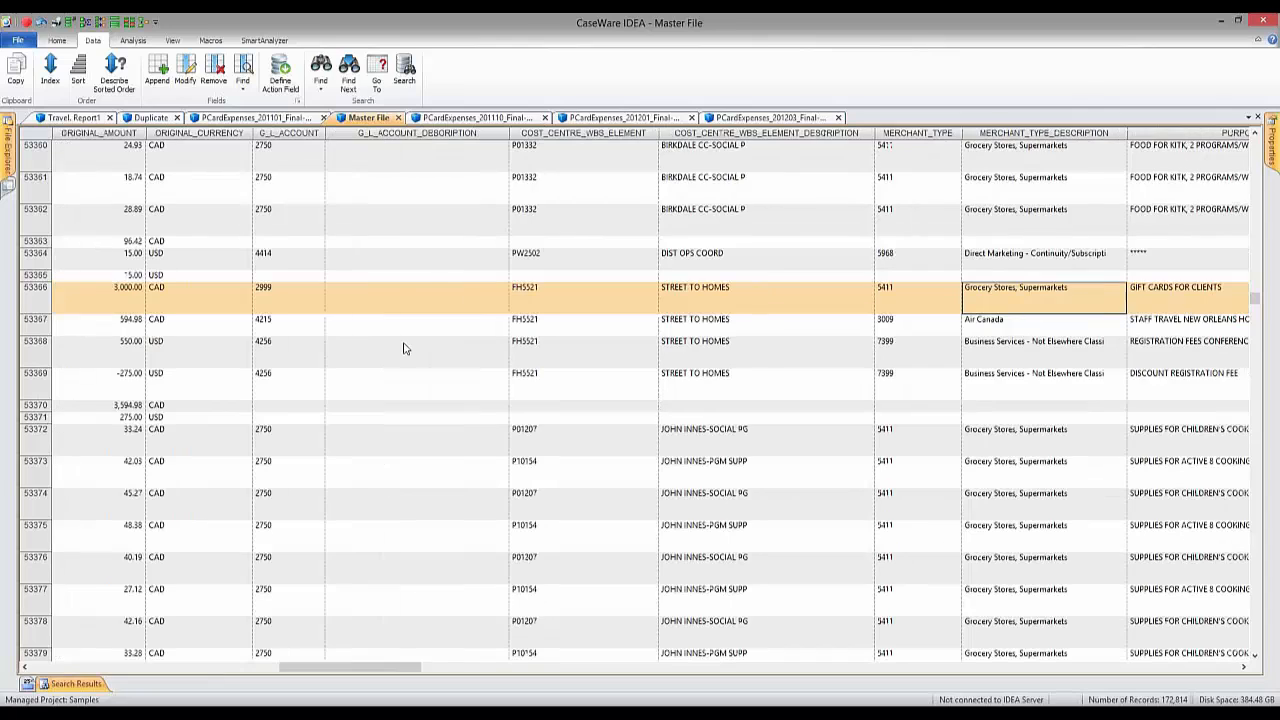